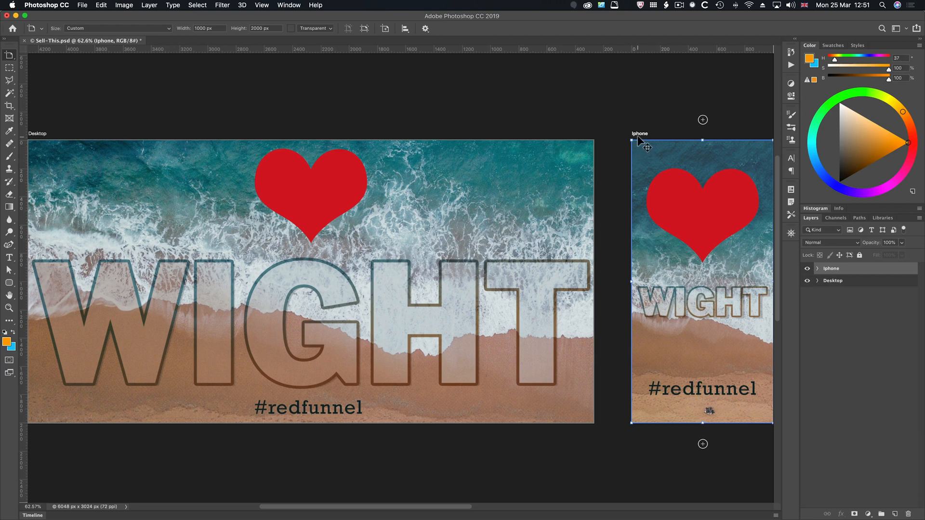
# - Select the Iphone artboard and search the help for "art" to examine the rename and export commands for artboards
pyautogui.scroll(-1, 638, 140)
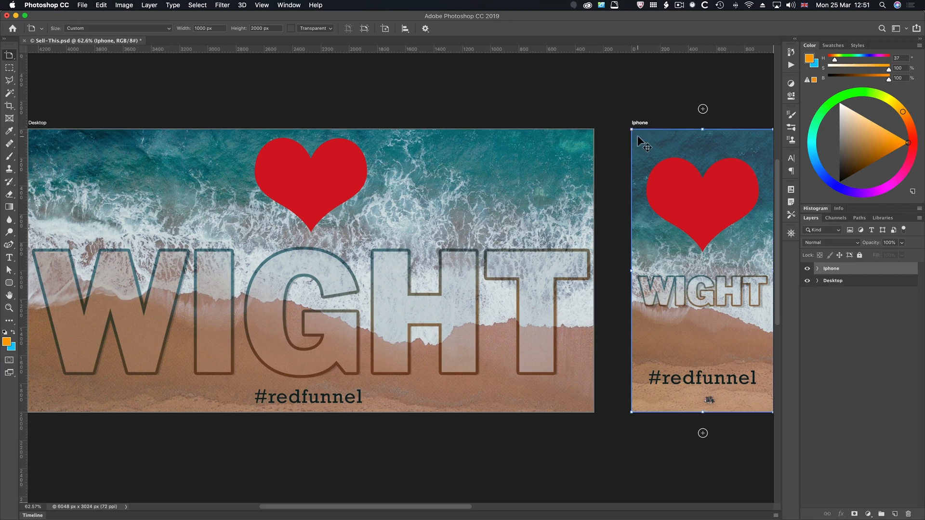
pyautogui.click(837, 269)
pyautogui.doubleClick(837, 269)
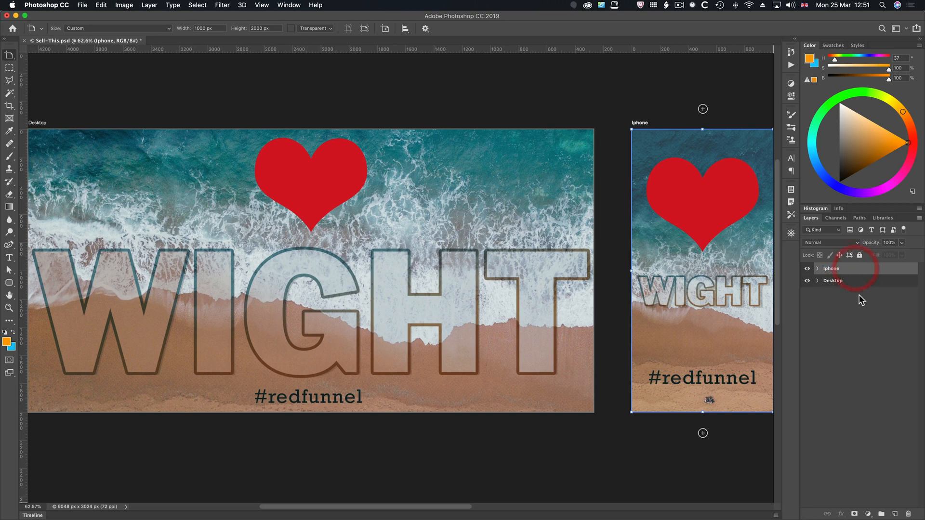
pyautogui.click(314, 5)
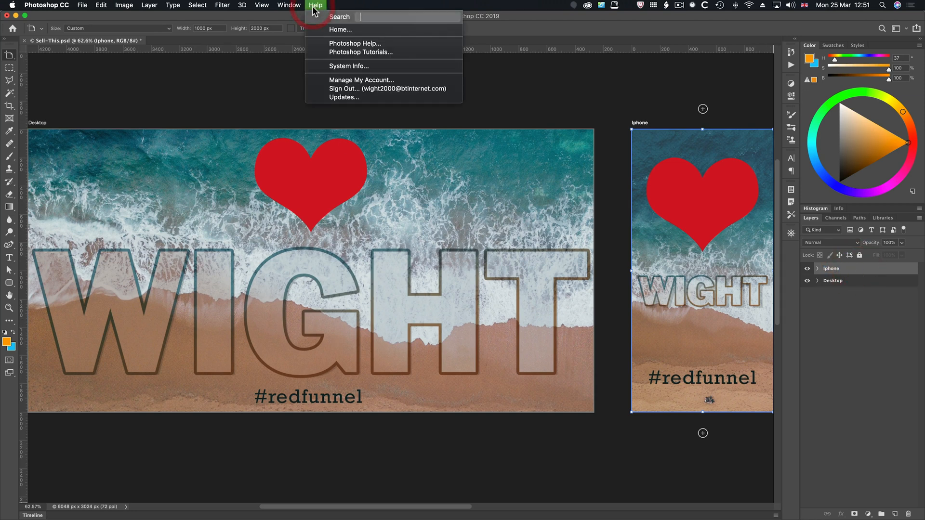
pyautogui.write('art')
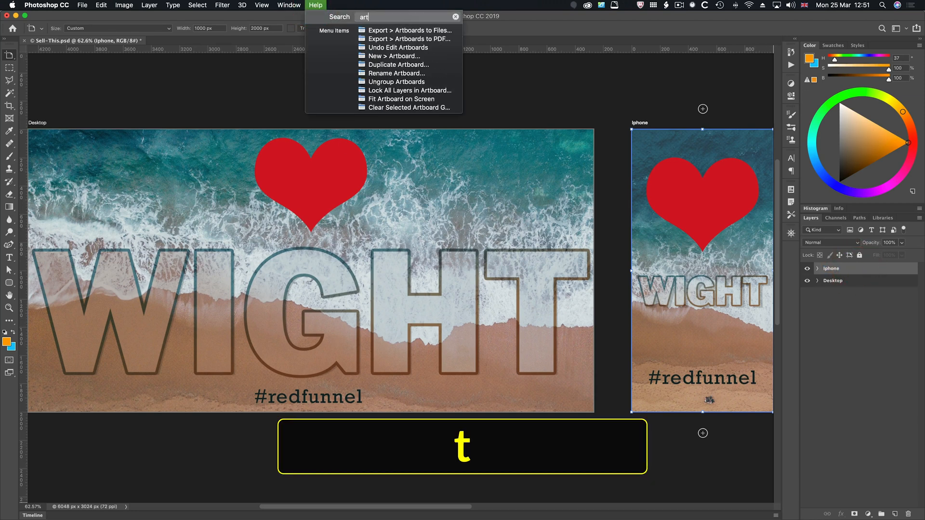
pyautogui.moveTo(381, 74)
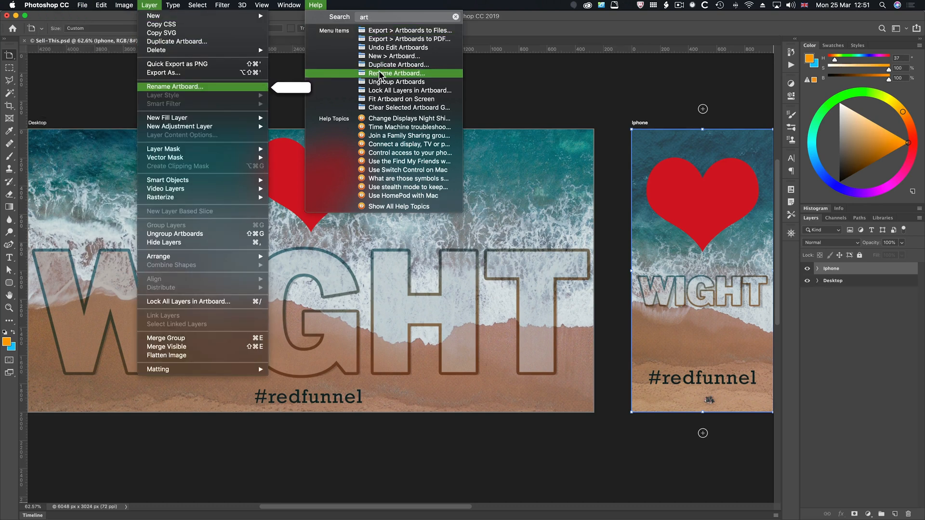
pyautogui.moveTo(364, 26)
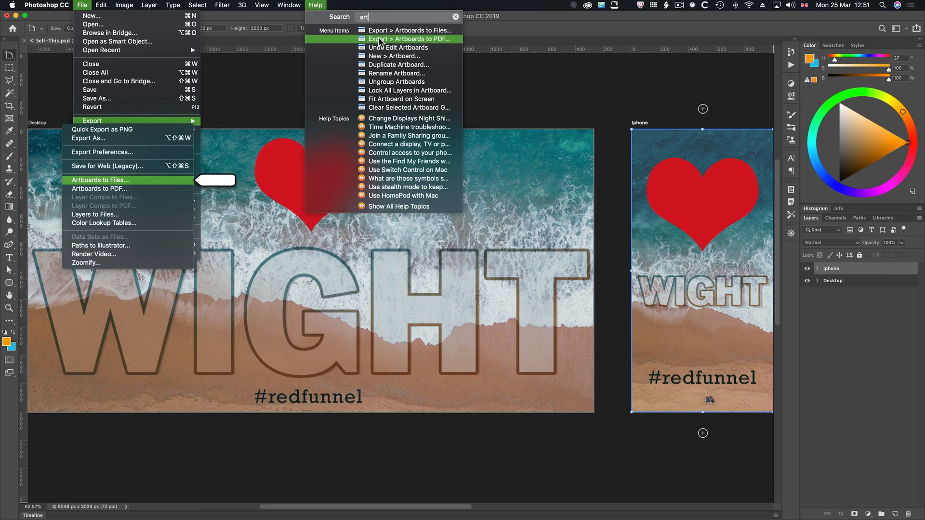
pyautogui.click(515, 27)
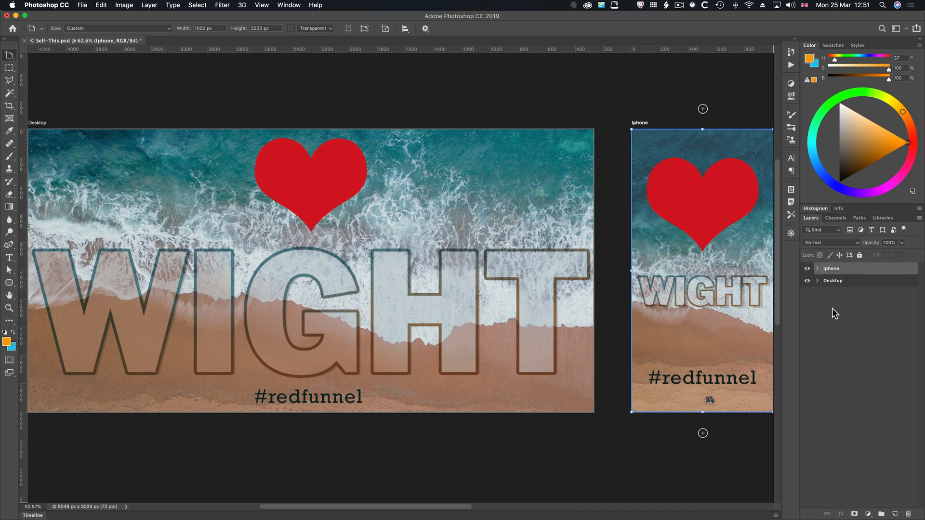
# - Quick-export the artboards as PNG and switch to Adobe Bridge to check the files in the Artboard Export folder
pyautogui.click(83, 6)
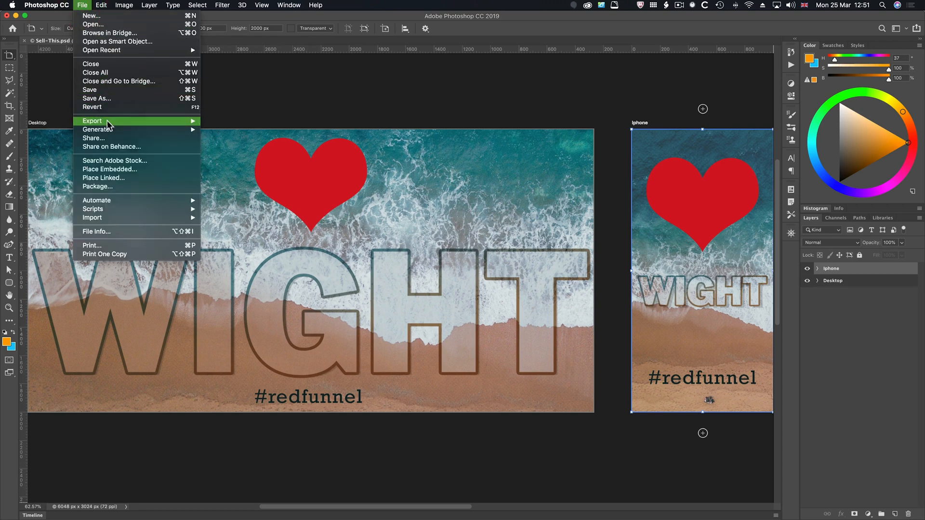
pyautogui.moveTo(174, 121)
pyautogui.click(260, 121)
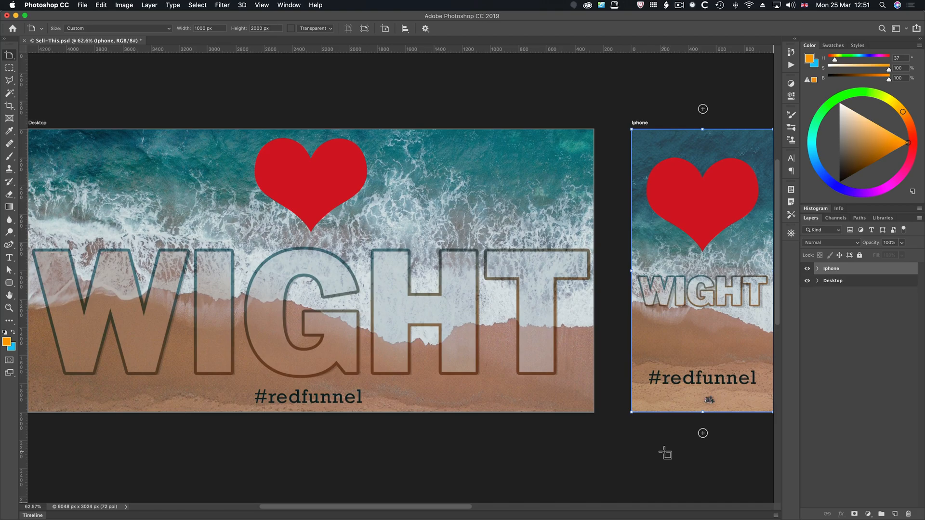
pyautogui.press('super+Tab')
pyautogui.press('super+Tab')
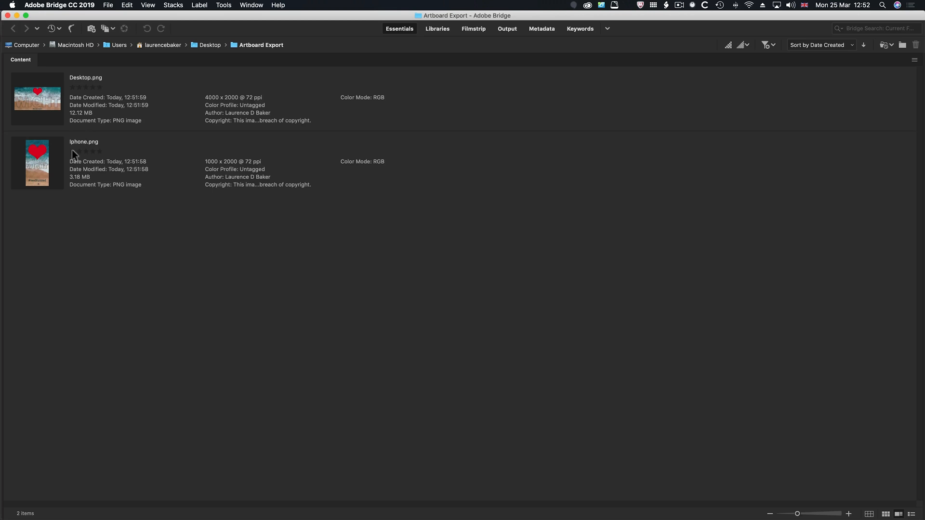
# - Delete Desktop.png and Iphone.png from the Artboard Export folder and switch back to Photoshop
pyautogui.press('super+a')
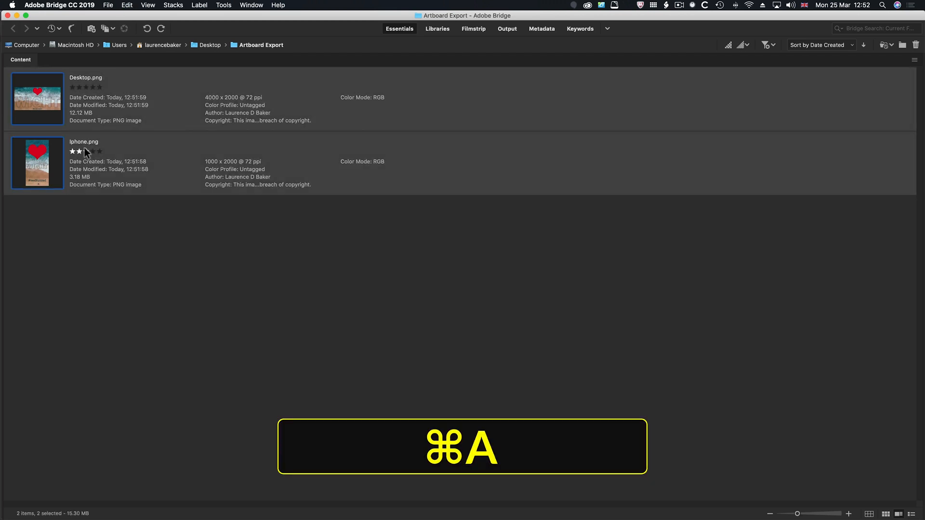
pyautogui.press('BackSpace')
pyautogui.press('super+Tab')
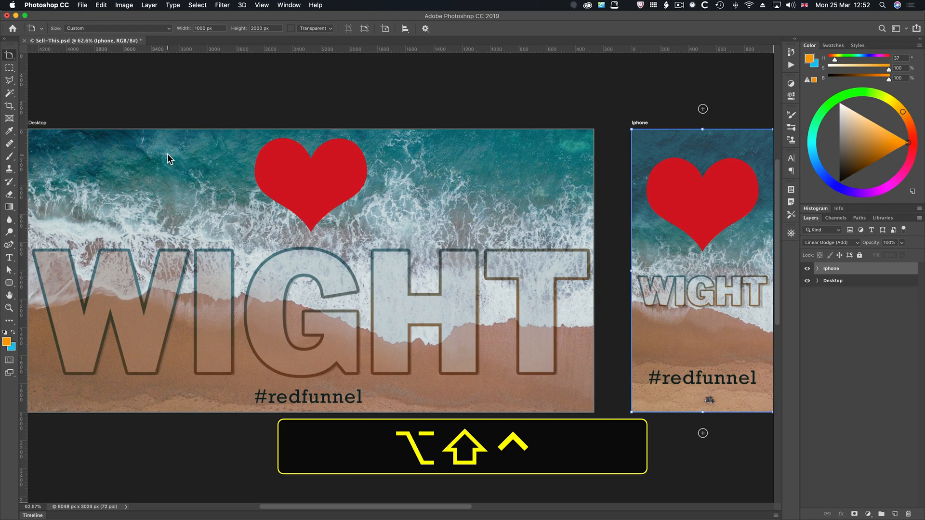
# - Export both artboards as PNG files at 100% scale to the Artboard Export folder using Export As
pyautogui.click(82, 5)
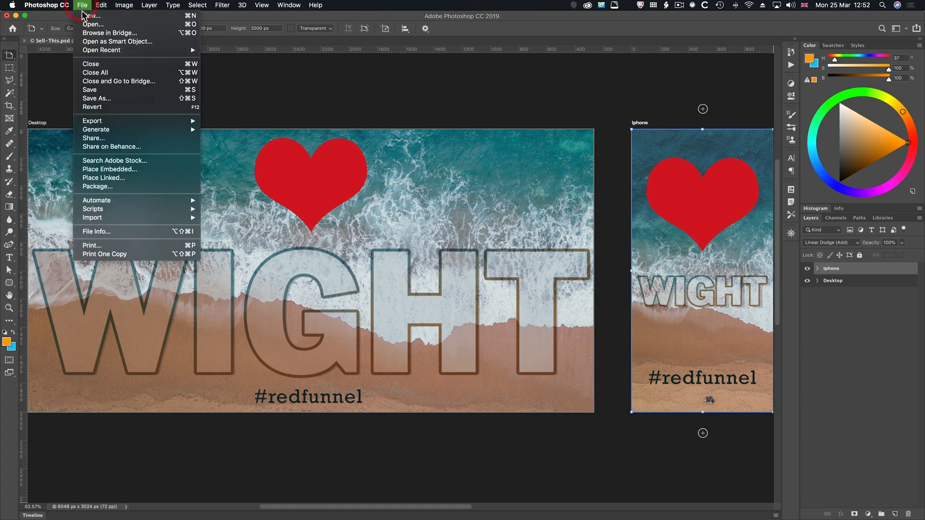
pyautogui.moveTo(97, 121)
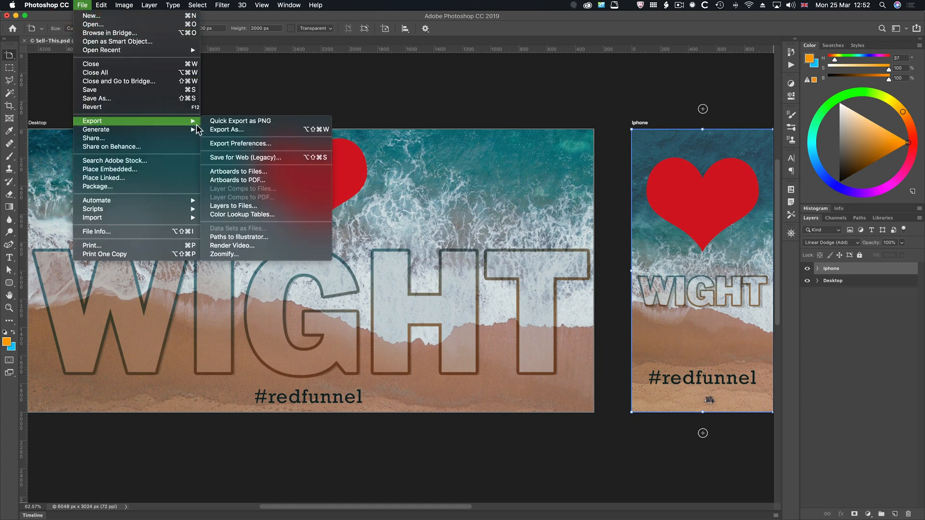
pyautogui.click(252, 129)
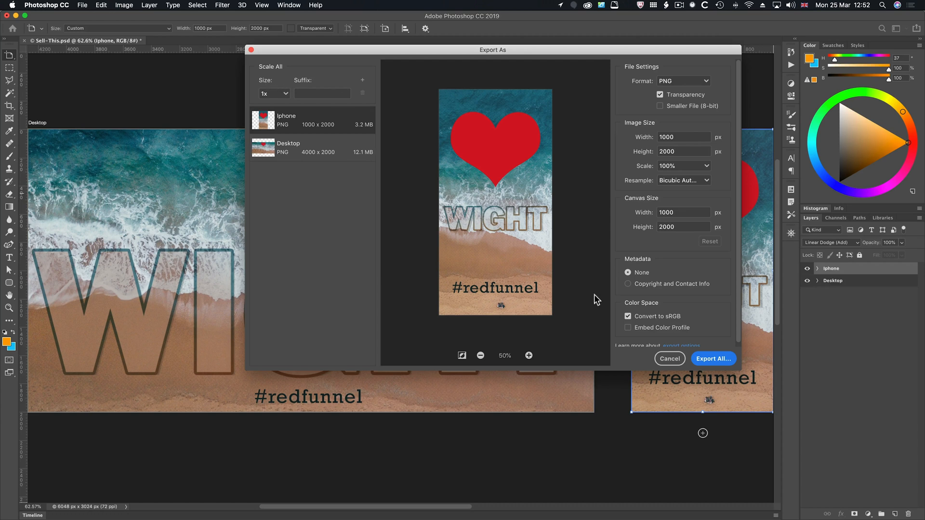
pyautogui.click(715, 359)
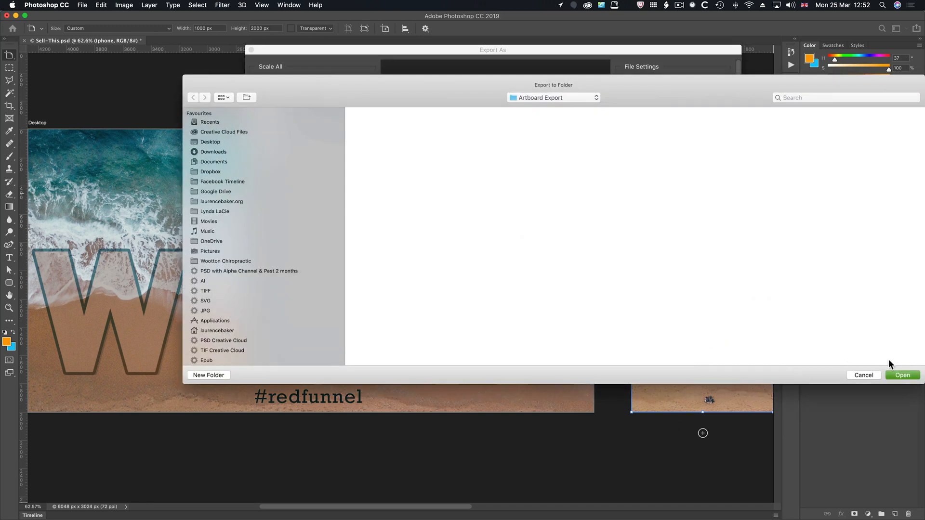
pyautogui.click(897, 372)
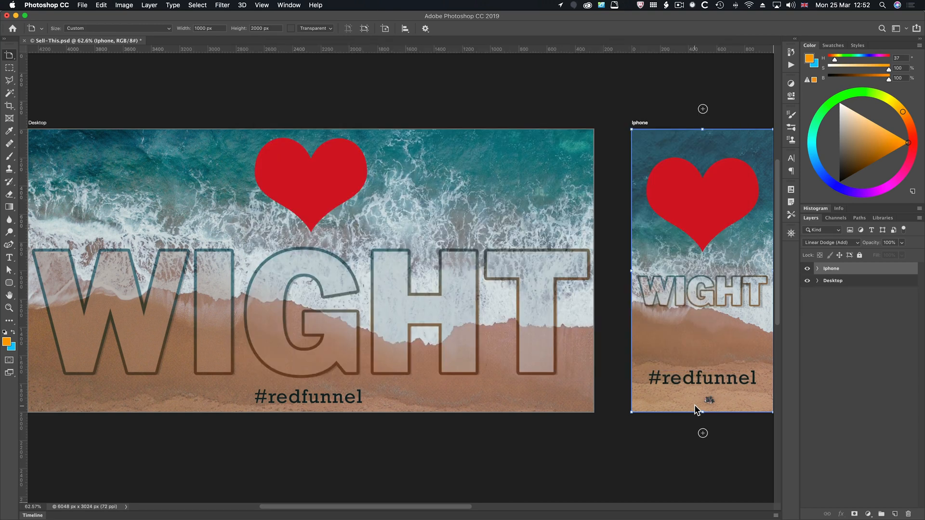
# - Switch to Adobe Bridge, delete the newly exported Iphone.png and Desktop.png, and return to Photoshop
pyautogui.press('super+Tab')
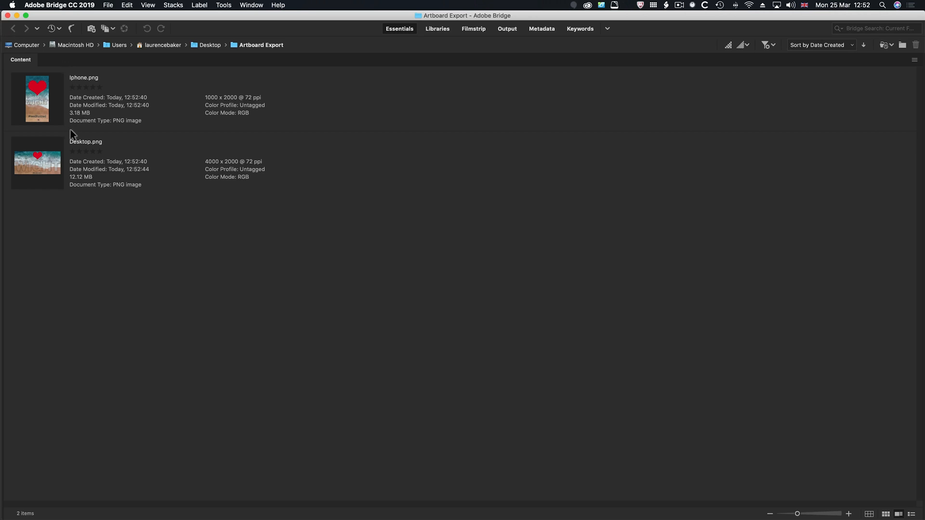
pyautogui.press('super+a')
pyautogui.press('BackSpace')
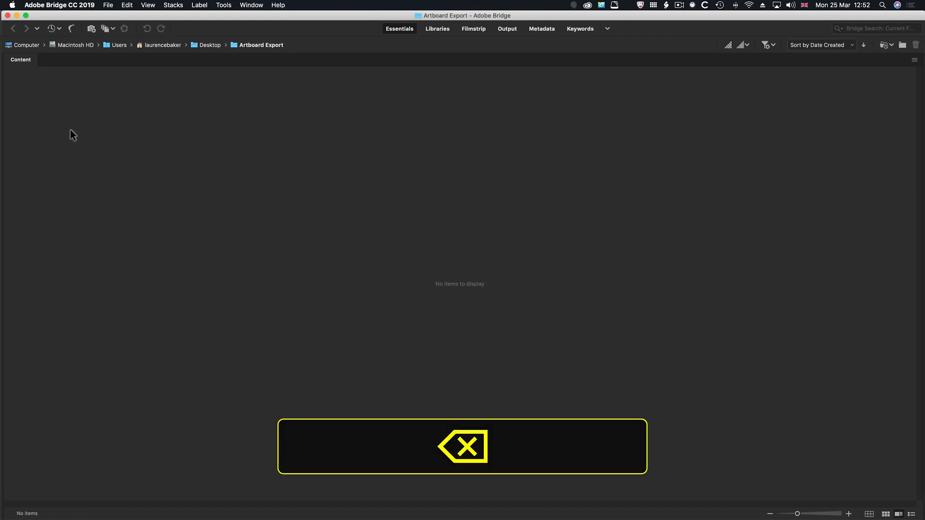
pyautogui.press('super+Tab')
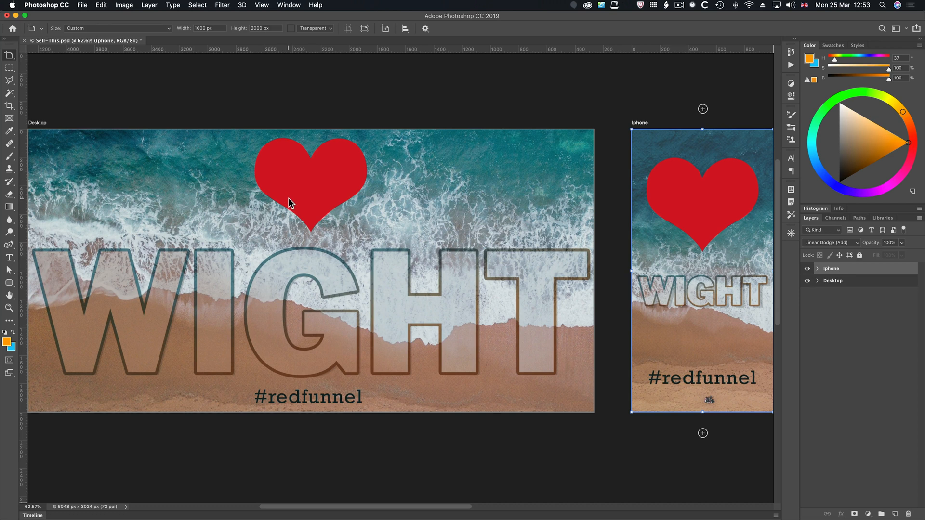
# - Open the new document setup and examine the Web and Mobile presets, expanding the full list of Web presets
pyautogui.press('super+n')
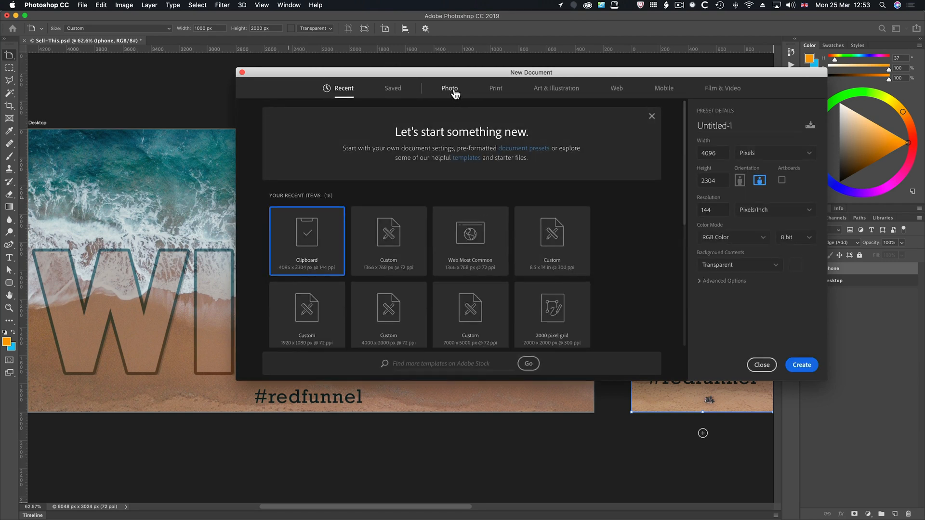
pyautogui.click(613, 92)
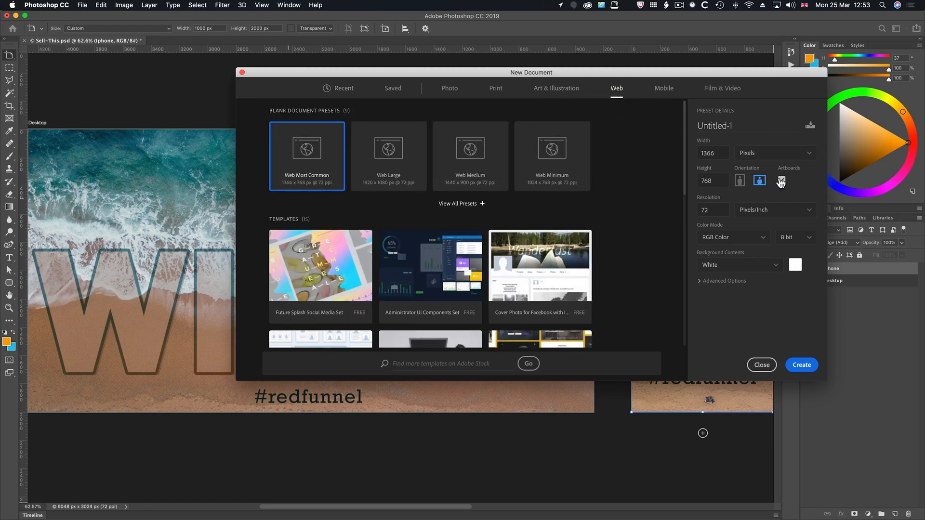
pyautogui.click(661, 88)
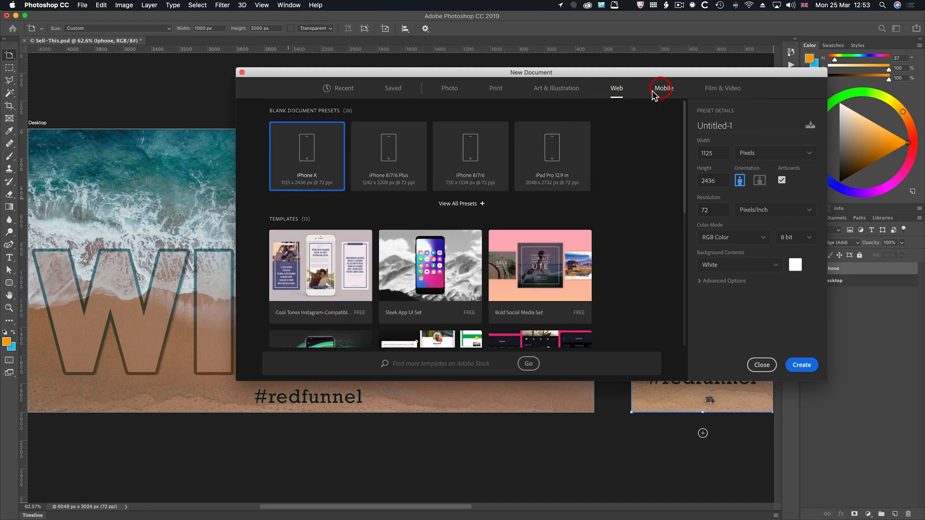
pyautogui.click(617, 91)
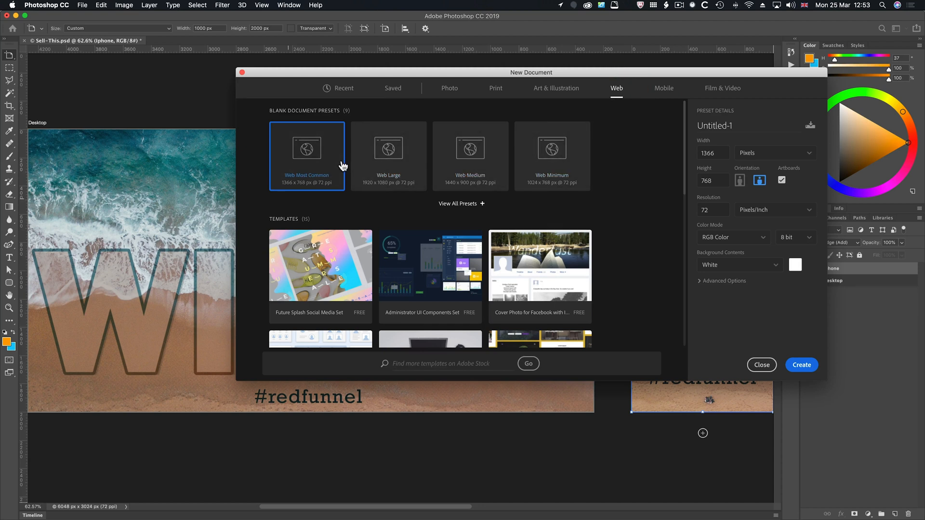
pyautogui.click(463, 204)
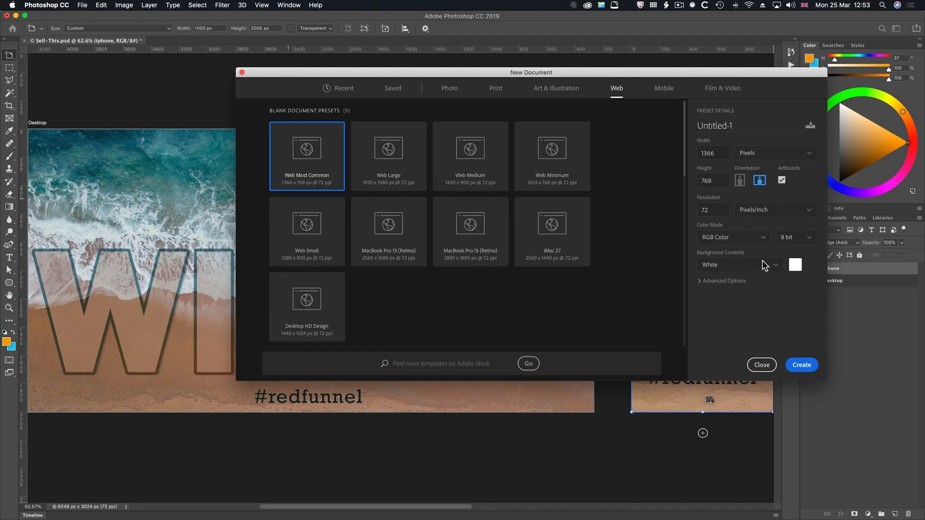
# - Try CMYK Color as the new document's color mode with artboards turned off, and turn artboards back on
pyautogui.click(727, 241)
pyautogui.click(729, 248)
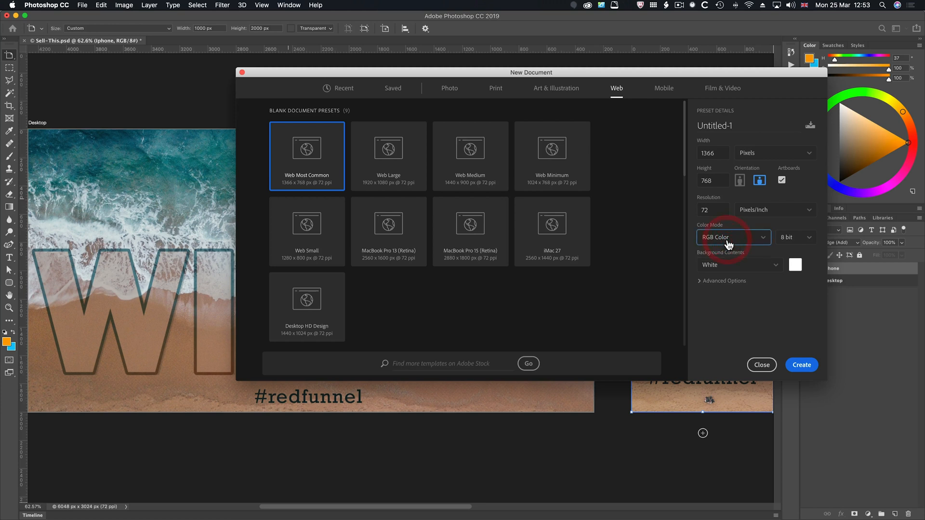
pyautogui.click(781, 182)
pyautogui.click(746, 236)
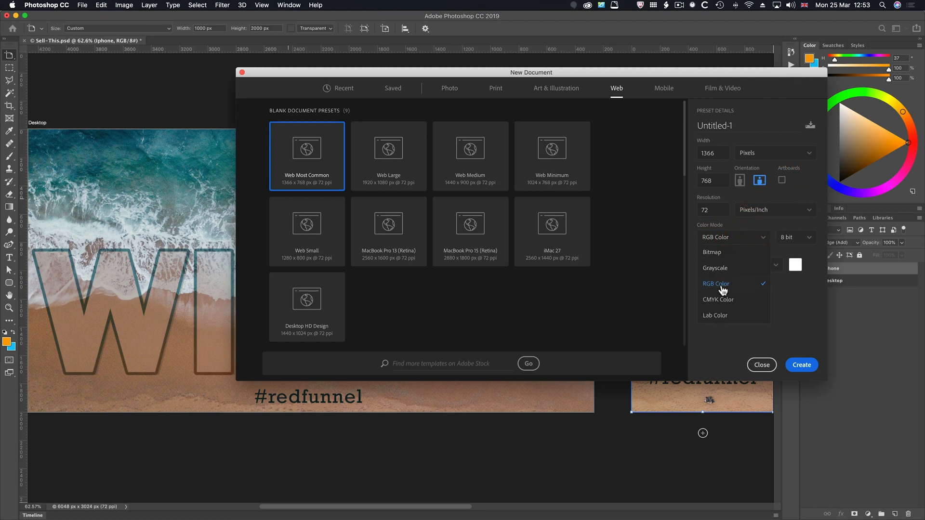
pyautogui.click(717, 299)
pyautogui.click(781, 182)
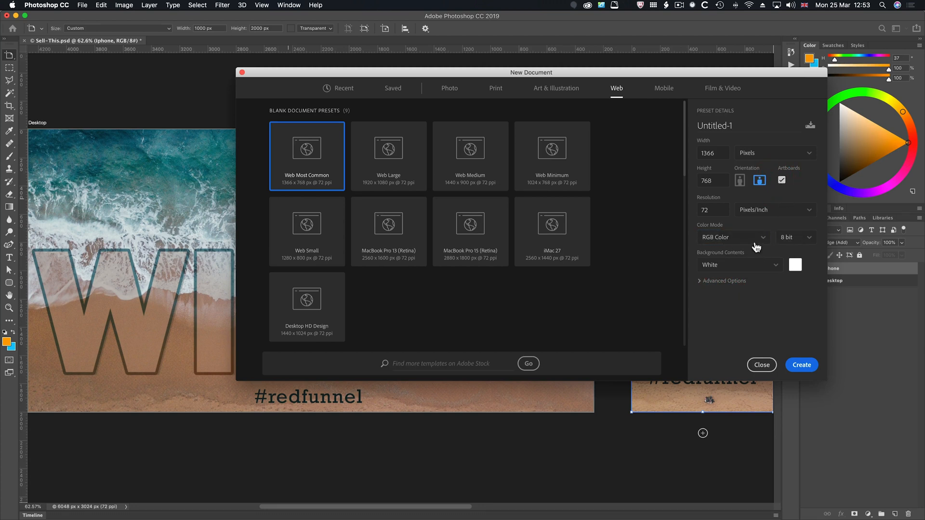
# - Review the bit depth and background contents options for the new document and close the setup without creating it
pyautogui.click(784, 238)
pyautogui.click(784, 241)
pyautogui.click(759, 268)
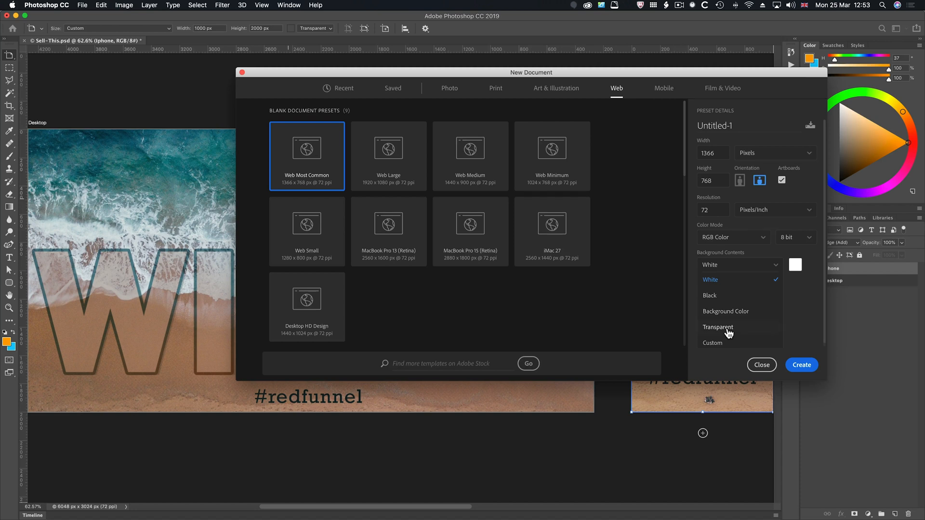
pyautogui.click(793, 314)
pyautogui.click(761, 364)
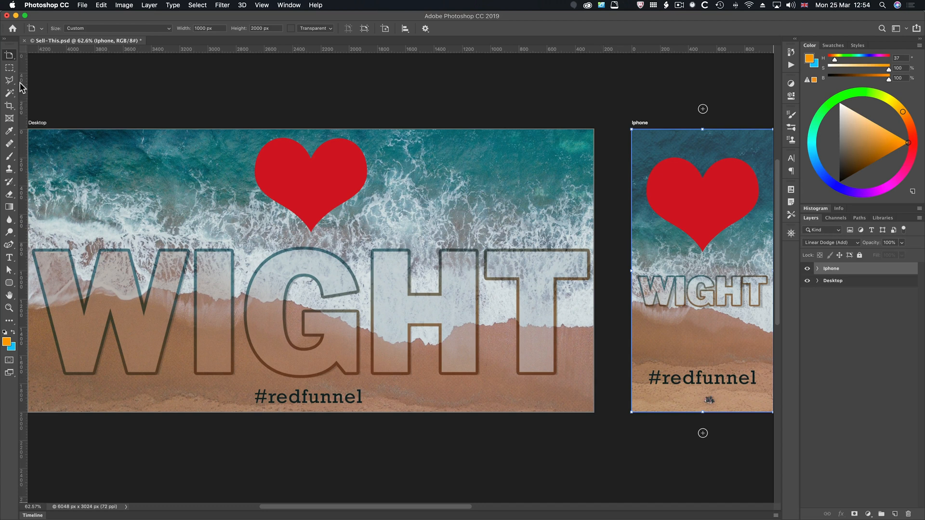
# - Add an empty artboard directly above the Iphone artboard and undo the addition
pyautogui.hscroll(2, 394, 175)
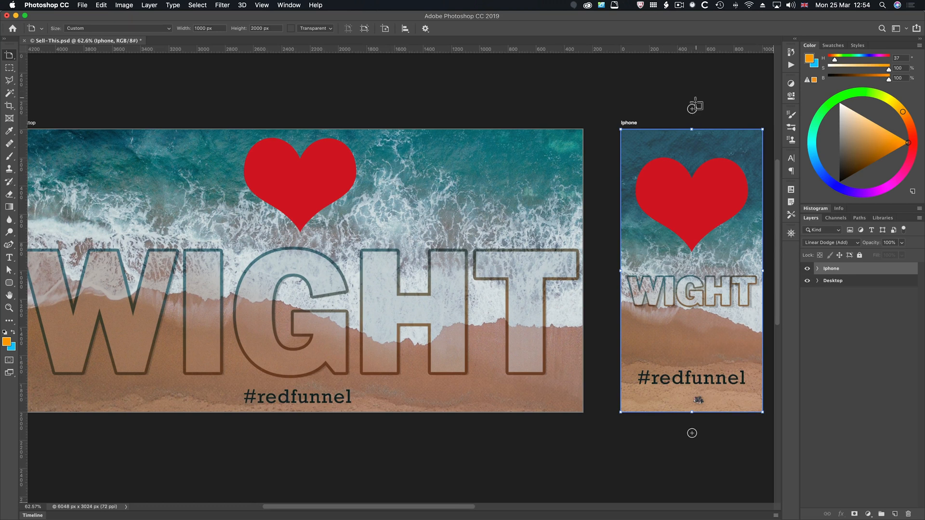
pyautogui.hscroll(2, 694, 107)
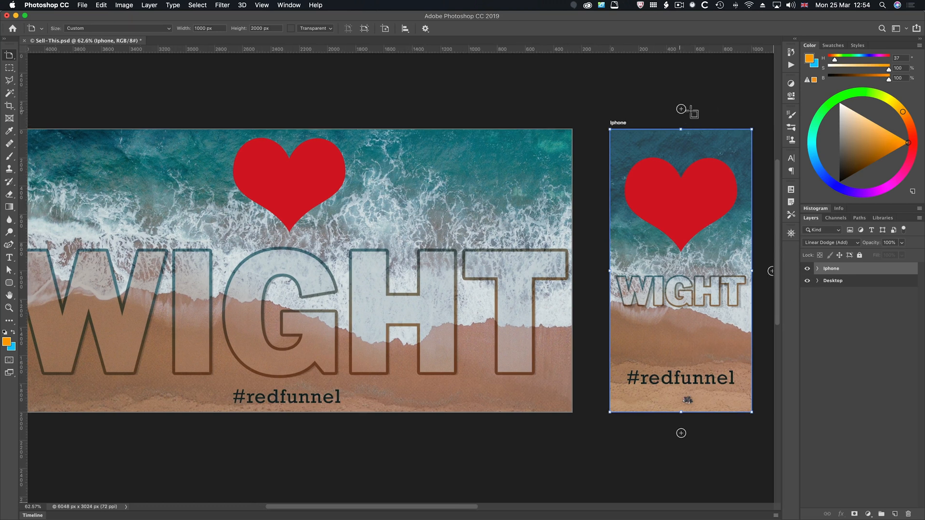
pyautogui.click(681, 109)
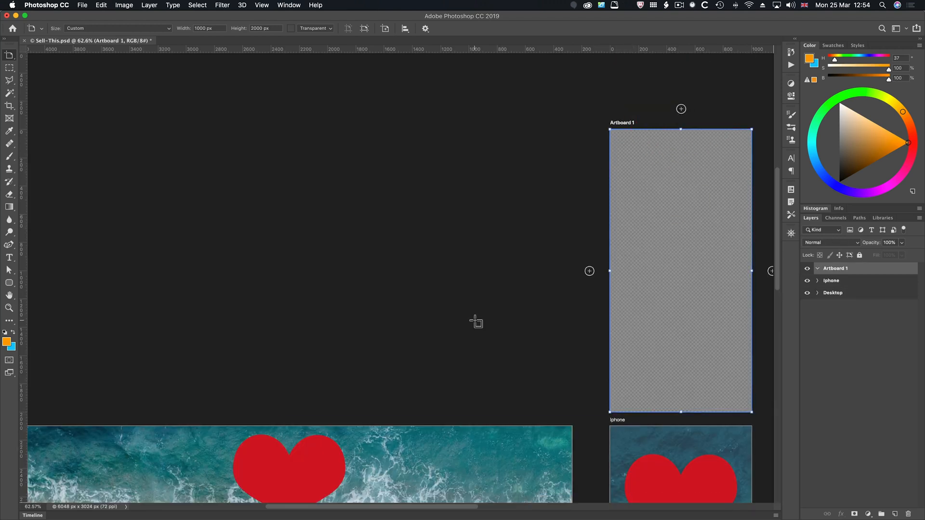
pyautogui.press('super+z')
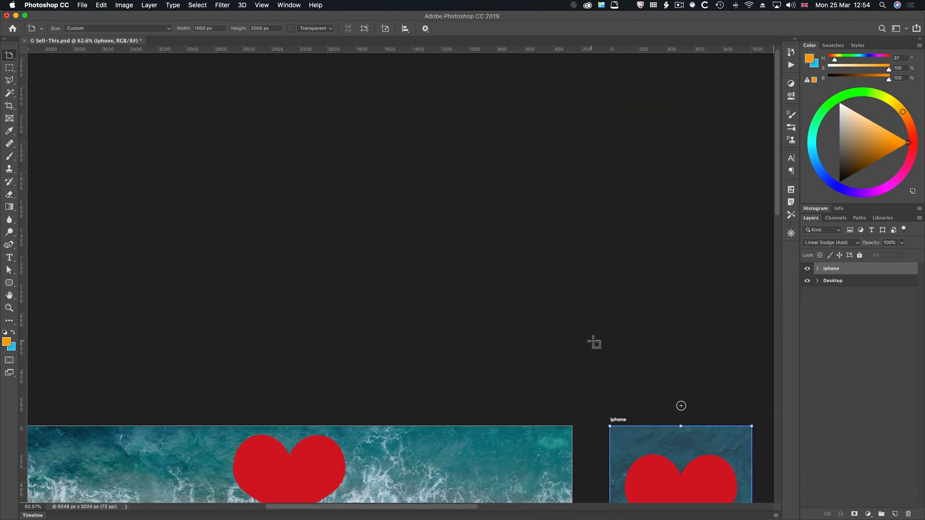
# - Duplicate the Iphone artboard with its contents directly above the original and undo the duplication
pyautogui.keyDown('alt'); pyautogui.click(681, 405); pyautogui.keyUp('alt')
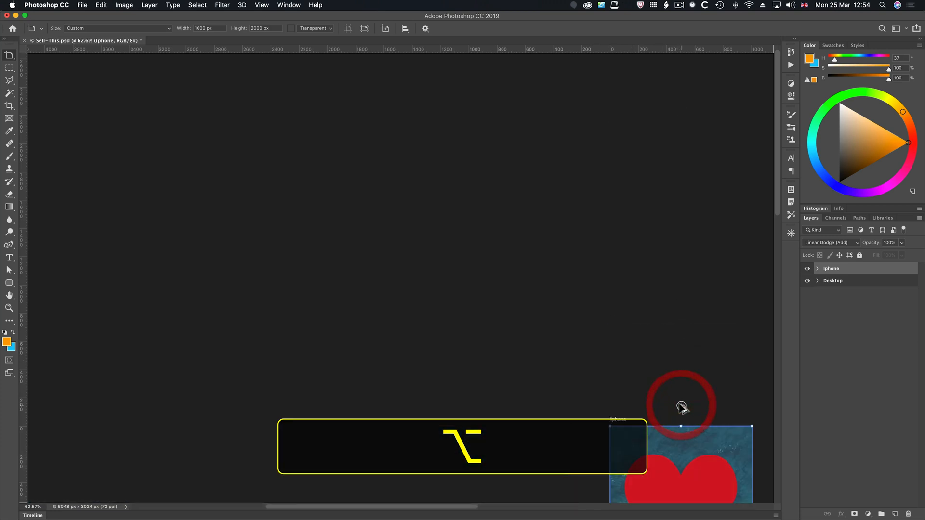
pyautogui.press('super+0')
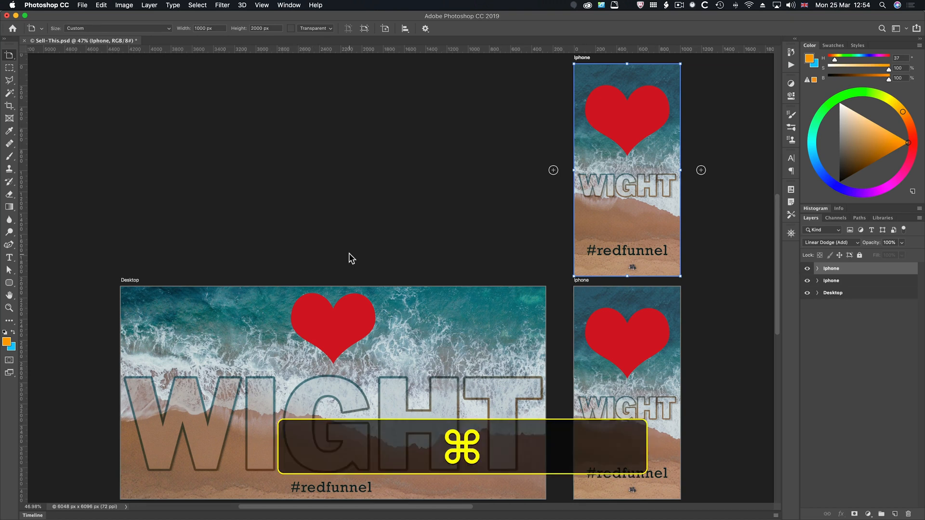
pyautogui.press('super+z')
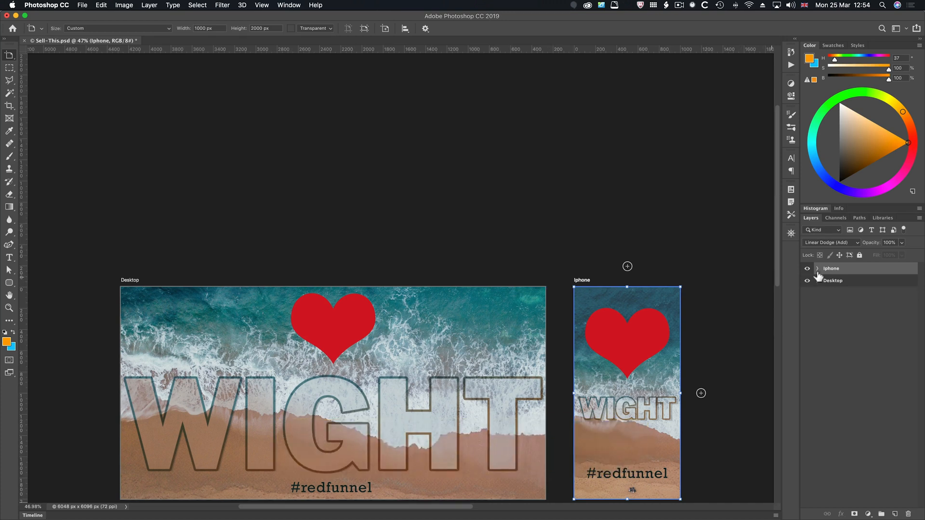
# - Fit the Iphone and Desktop artboards to the view one at a time, and check the available view commands
pyautogui.keyDown('alt'); pyautogui.click(853, 272); pyautogui.keyUp('alt')
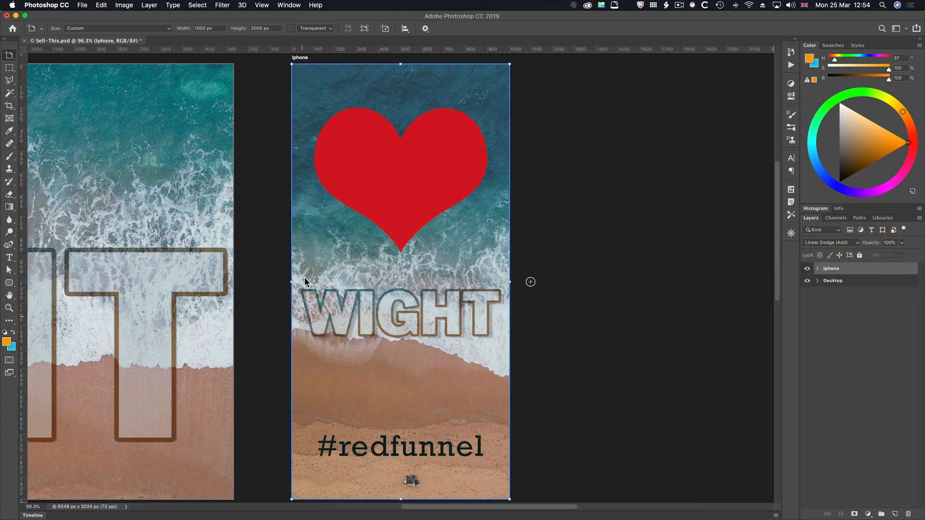
pyautogui.press('alt')
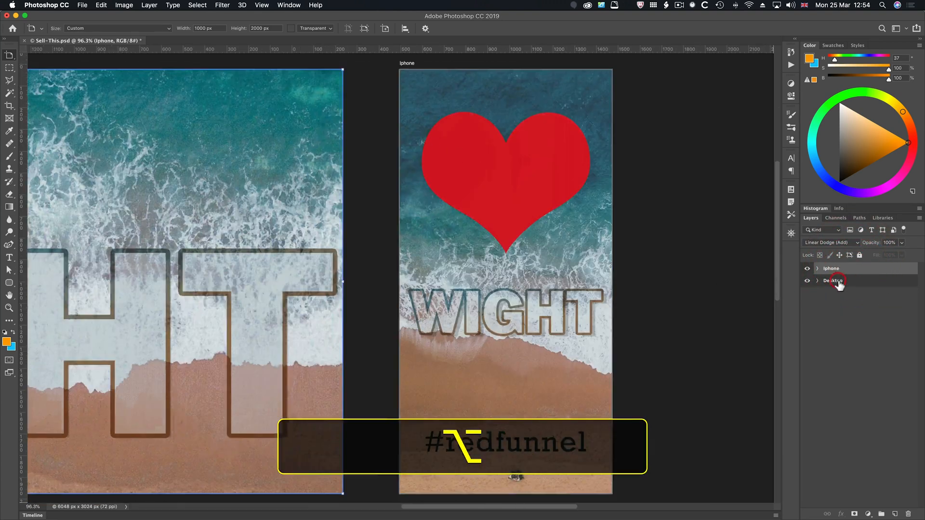
pyautogui.keyDown('alt'); pyautogui.click(838, 284); pyautogui.keyUp('alt')
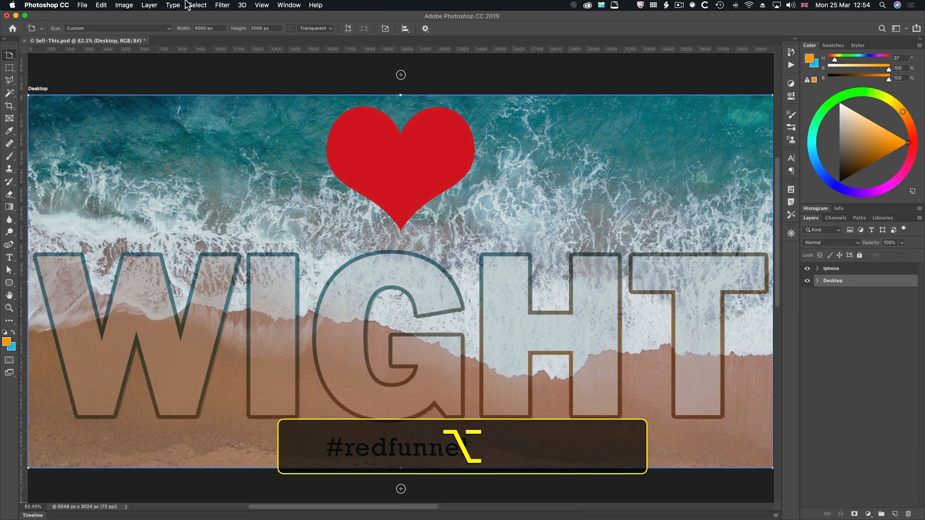
pyautogui.click(260, 6)
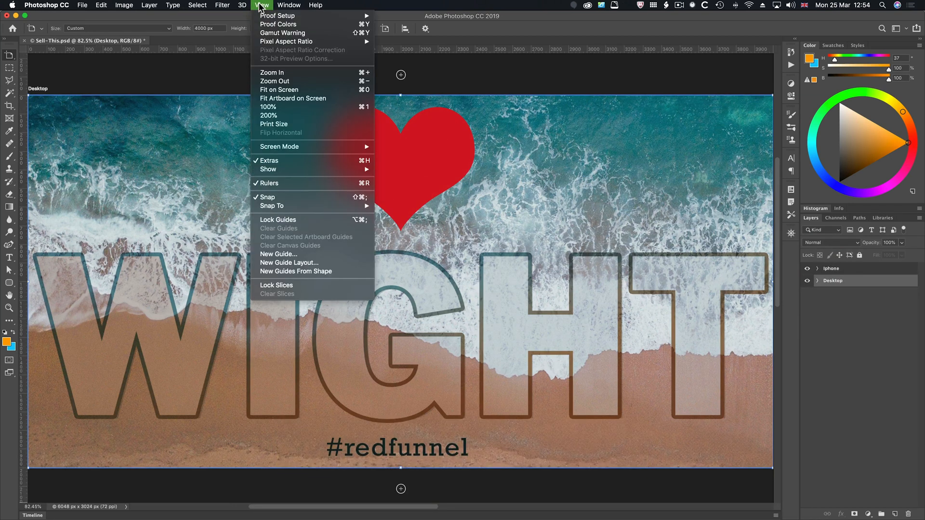
pyautogui.click(342, 7)
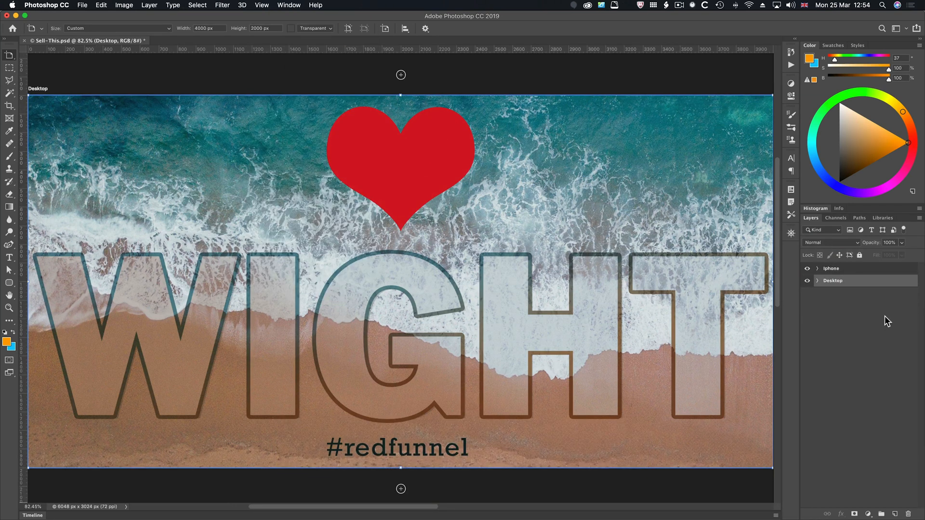
pyautogui.press('alt')
pyautogui.keyDown('alt'); pyautogui.click(839, 270); pyautogui.keyUp('alt')
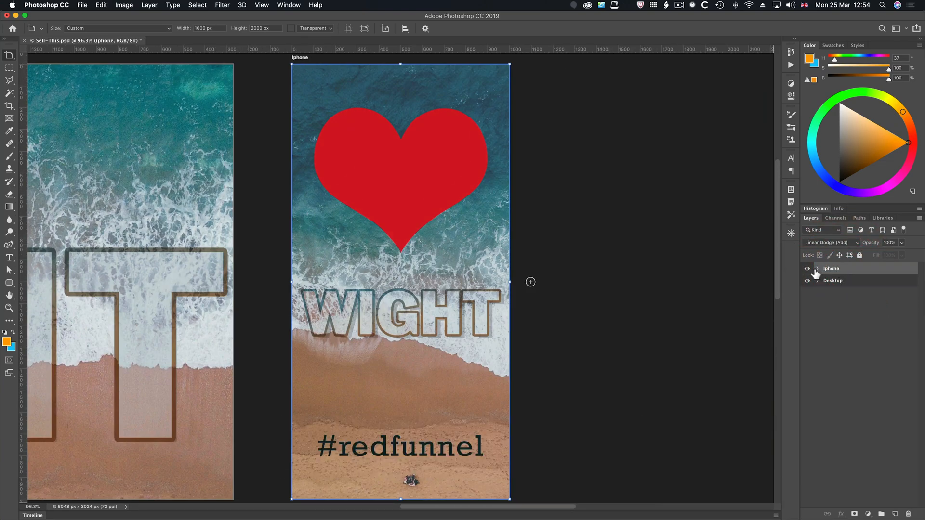
# - Expand the Iphone artboard's layers to inspect its contents and collapse them again
pyautogui.click(817, 271)
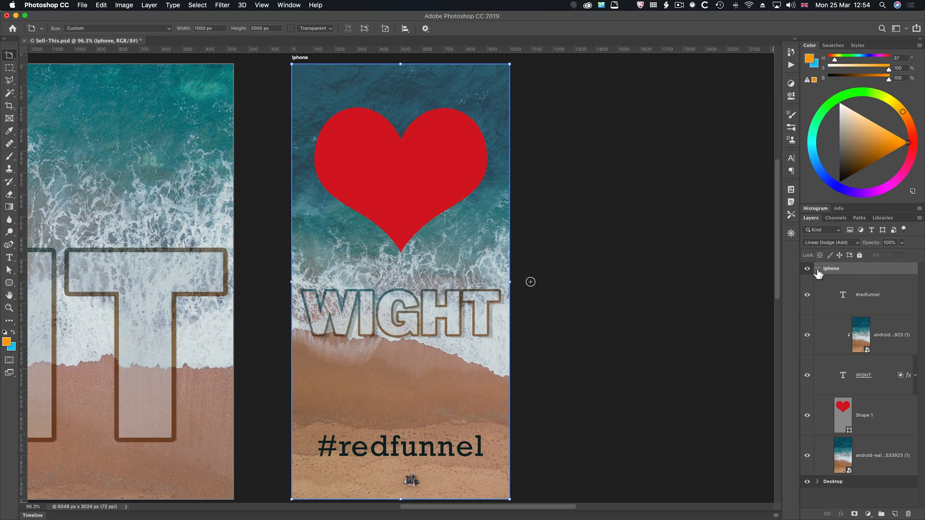
pyautogui.click(817, 271)
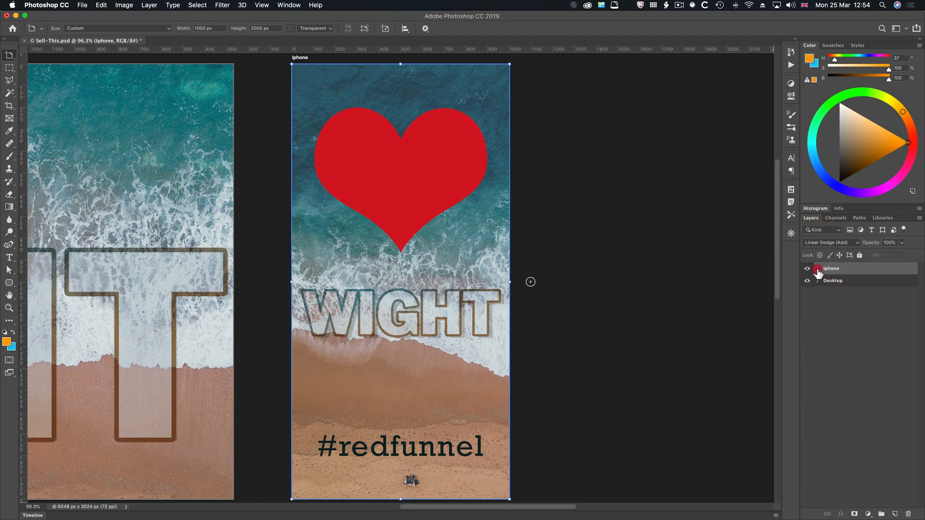
pyautogui.click(817, 270)
pyautogui.click(817, 271)
pyautogui.scroll(1, 492, 276)
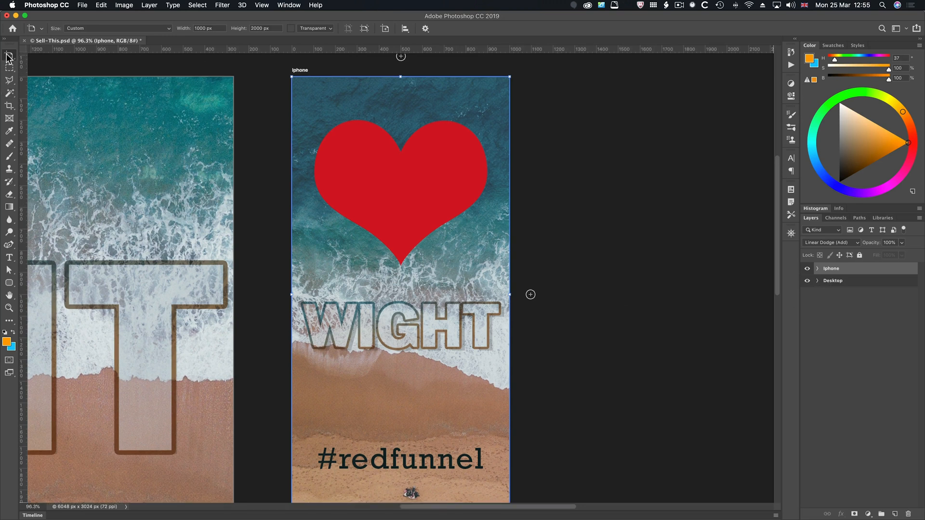
# - Review the Artboard tool's size presets and background setting for the Iphone artboard without changing them
pyautogui.click(32, 29)
pyautogui.click(33, 30)
pyautogui.click(75, 29)
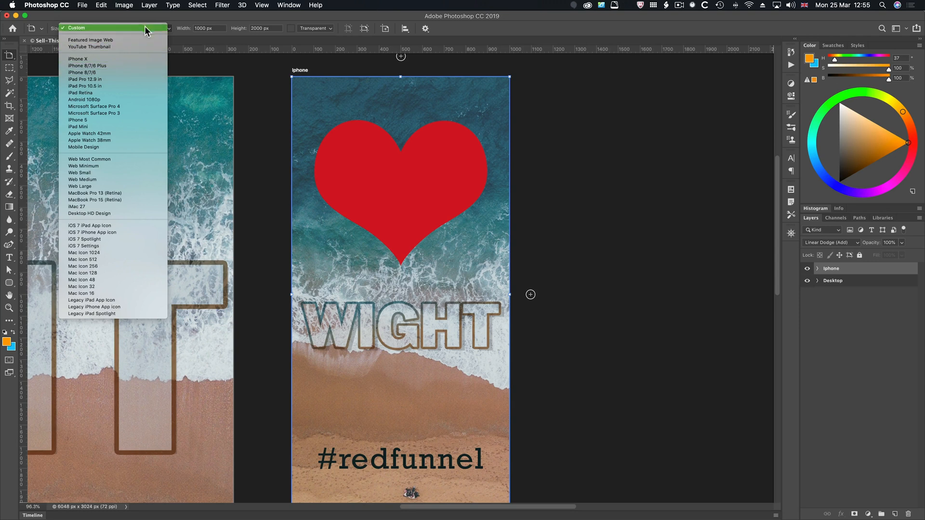
pyautogui.click(214, 39)
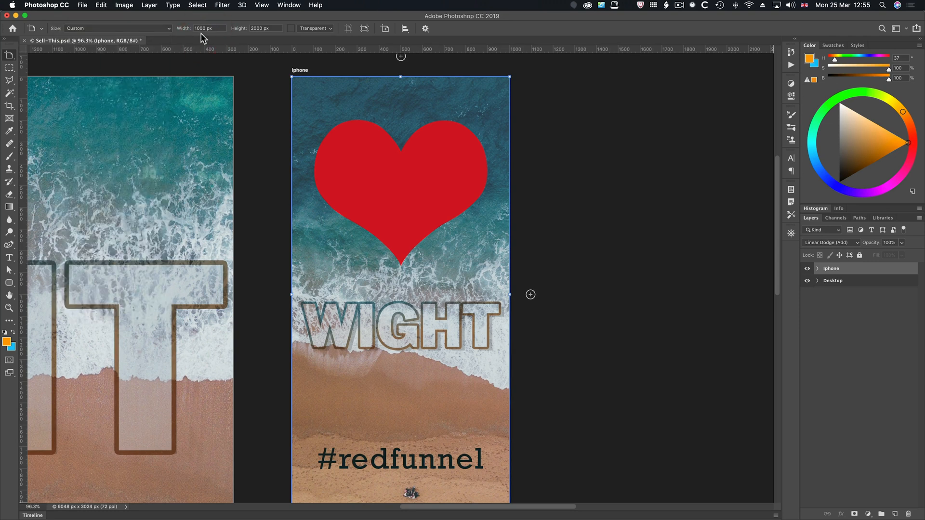
pyautogui.click(314, 29)
# - Switch the Iphone artboard's orientation, select the Desktop artboard, and undo the orientation change
pyautogui.click(364, 29)
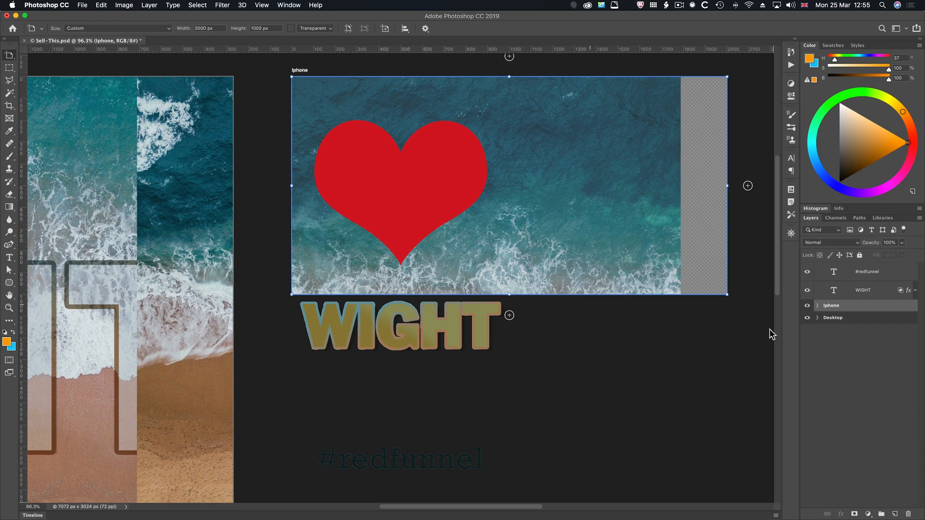
pyautogui.click(847, 319)
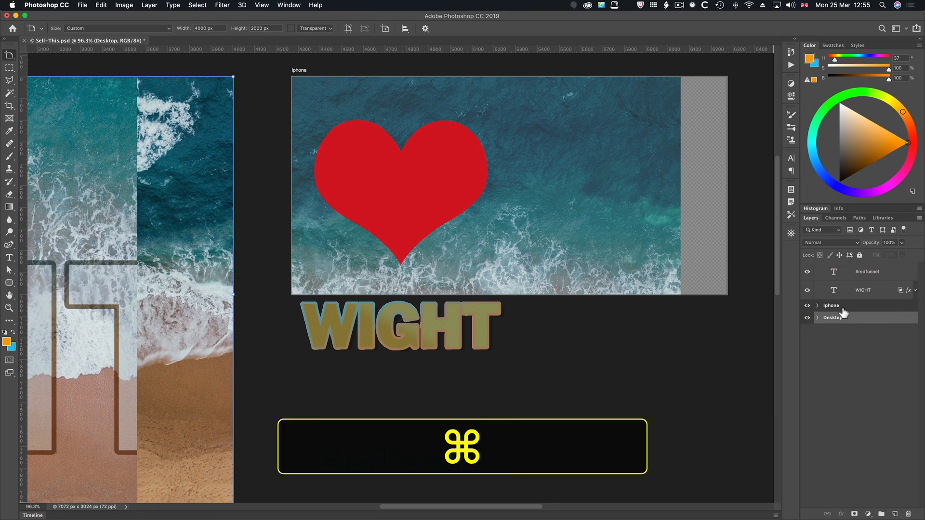
pyautogui.press('super+z')
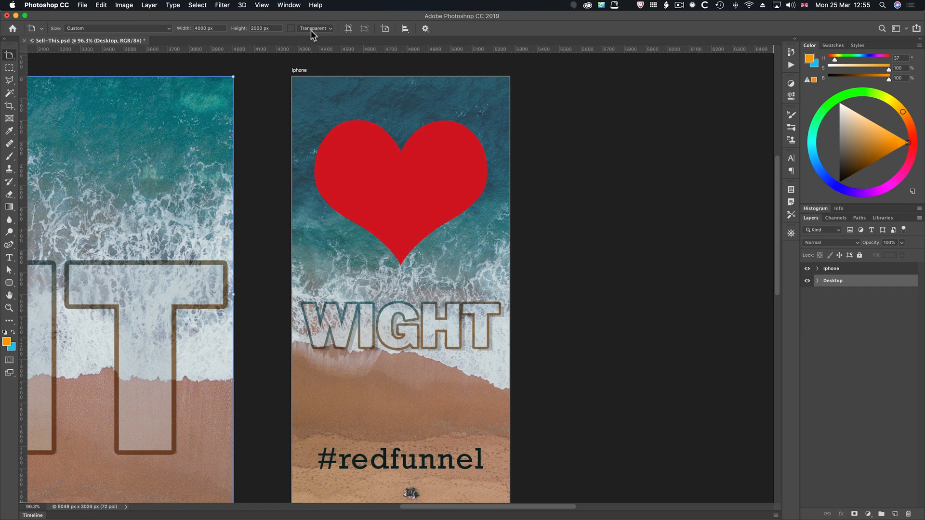
# - Add an empty 4000 × 2000 px artboard beside the Iphone artboard, try resizing it from a corner, and undo both changes
pyautogui.click(388, 30)
pyautogui.click(583, 124)
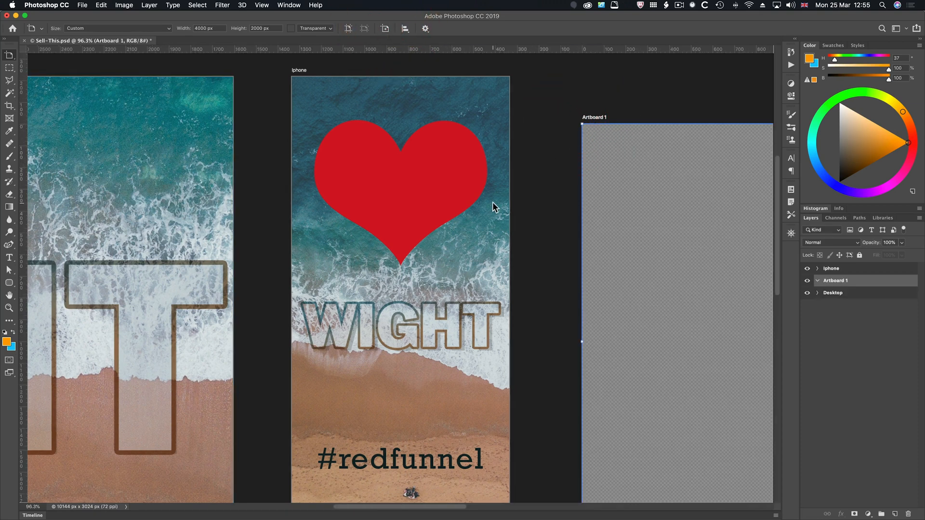
pyautogui.hotkey('ctrl', '0')
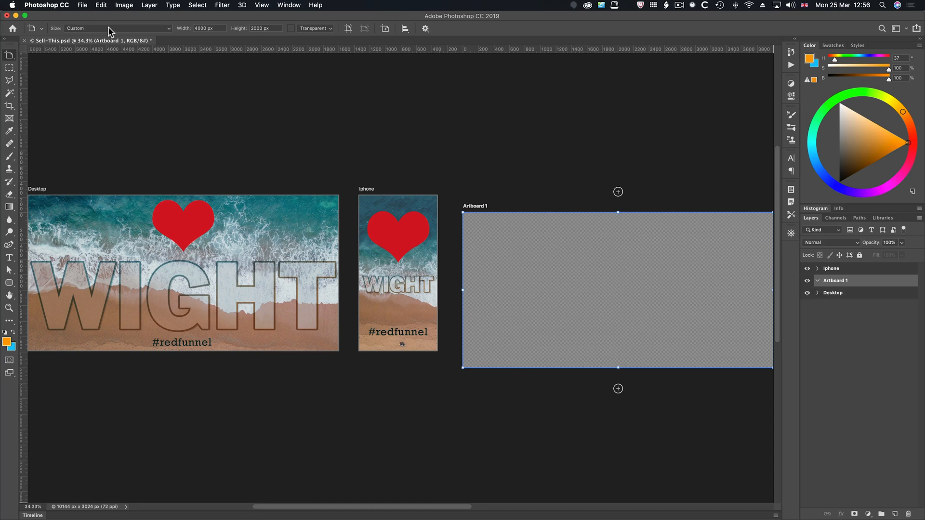
pyautogui.moveTo(462, 368); pyautogui.dragTo(493, 351)
pyautogui.press('super+z')
pyautogui.press('super+z')
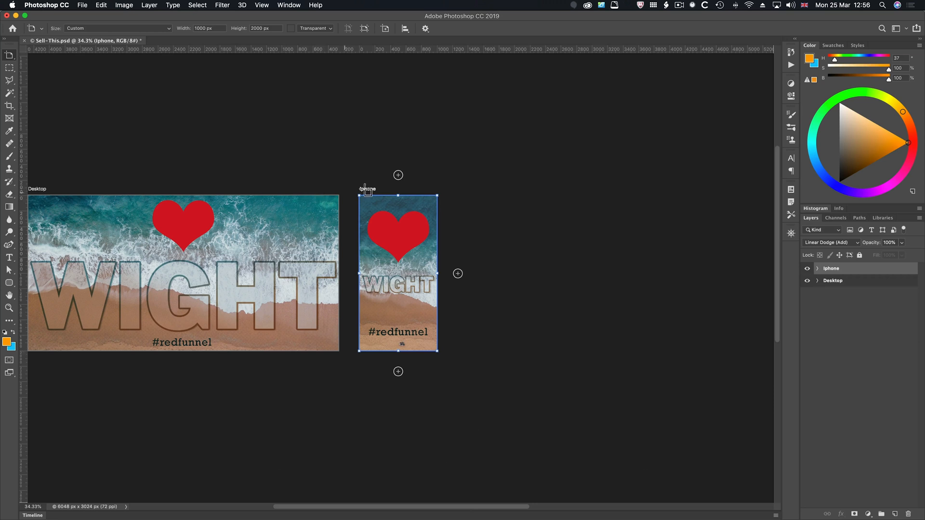
# - Duplicate the Iphone artboard by moving a copy into the empty space beside it, and undo the duplication
pyautogui.press('alt')
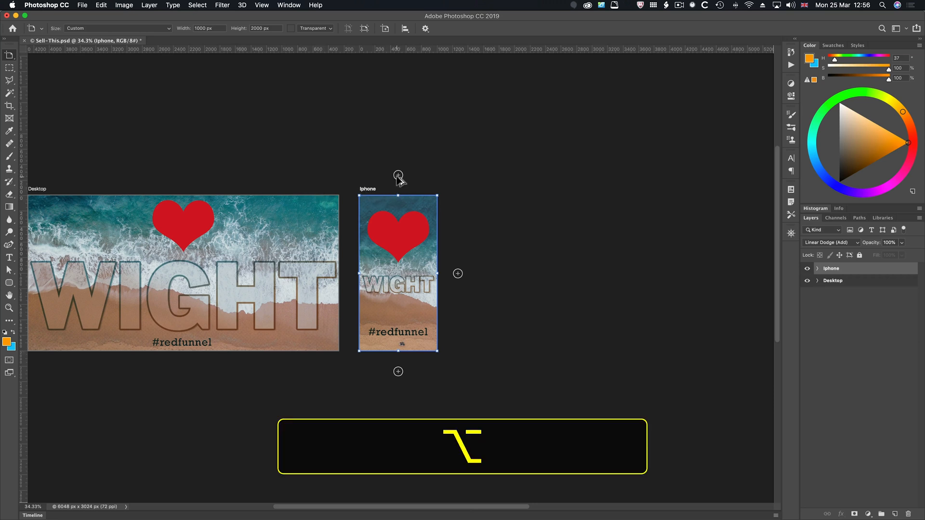
pyautogui.click(319, 5)
pyautogui.click(317, 5)
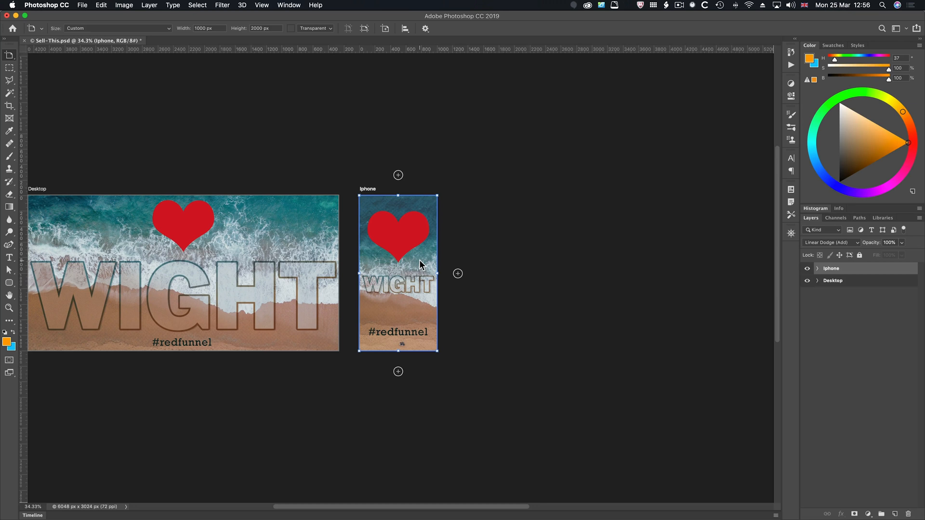
pyautogui.press('alt')
pyautogui.moveTo(419, 259); pyautogui.dragTo(530, 259)
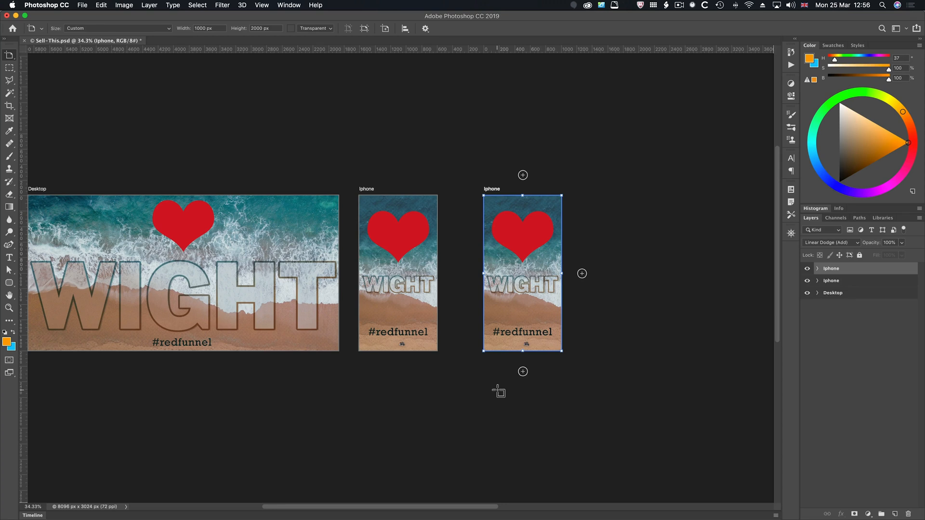
pyautogui.press('cmd+z')
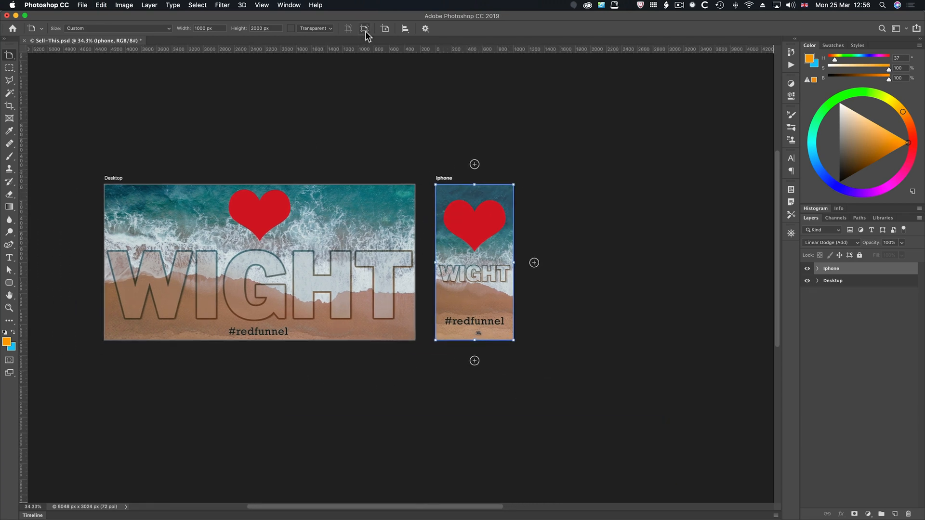
# - Add a 1000 × 2000 px artboard overlapping the Desktop artboard's upper edge and draw a small one about 398 × 213 px above Desktop
pyautogui.click(385, 29)
pyautogui.click(337, 97)
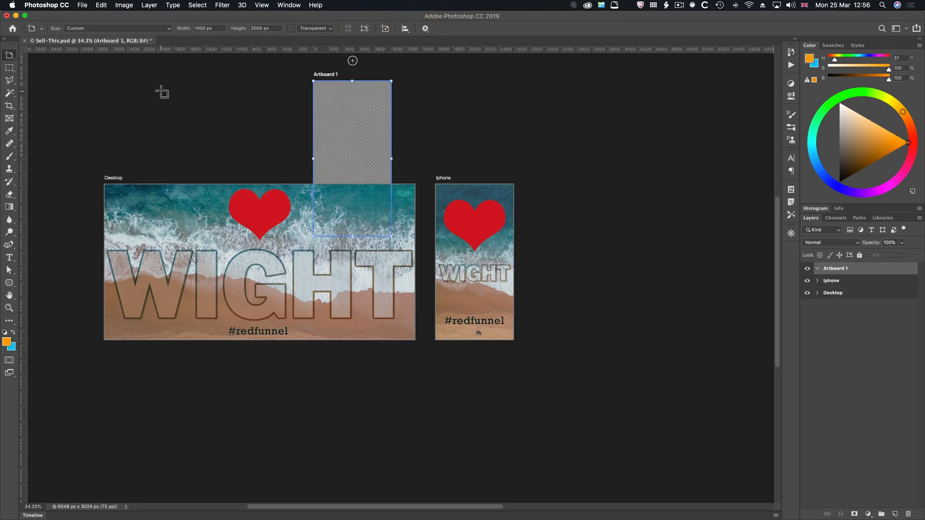
pyautogui.moveTo(155, 86); pyautogui.dragTo(187, 102)
# - Switch back and forth between the Move tool and the Artboard tool, ending on the Artboard tool
pyautogui.press('v')
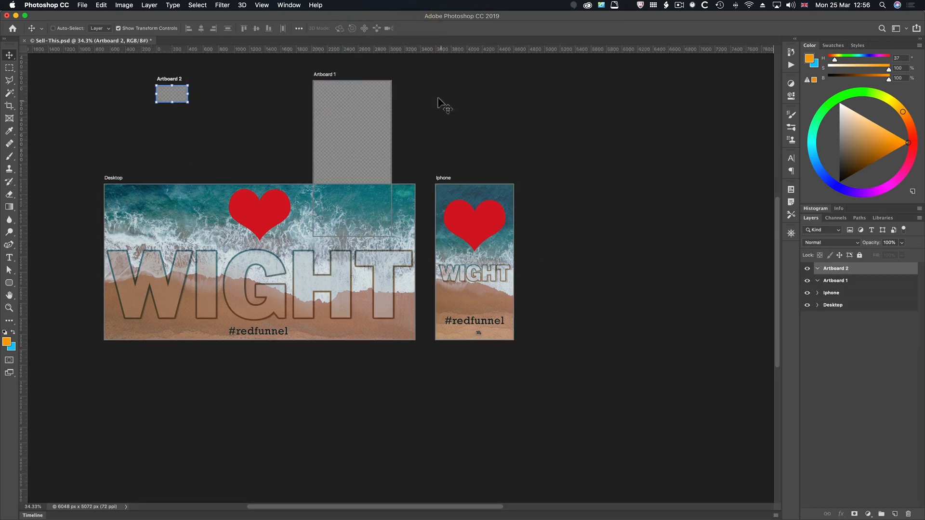
pyautogui.click(9, 55)
pyautogui.click(43, 63)
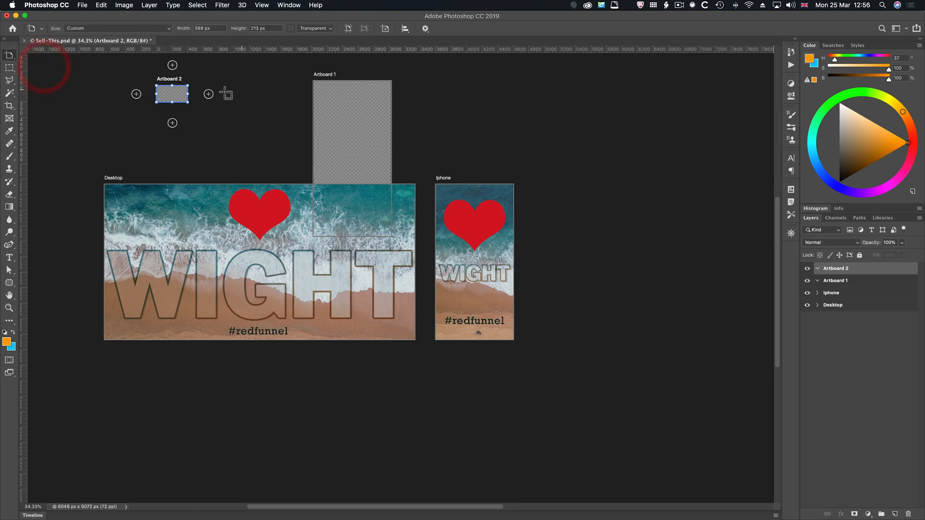
pyautogui.press('v')
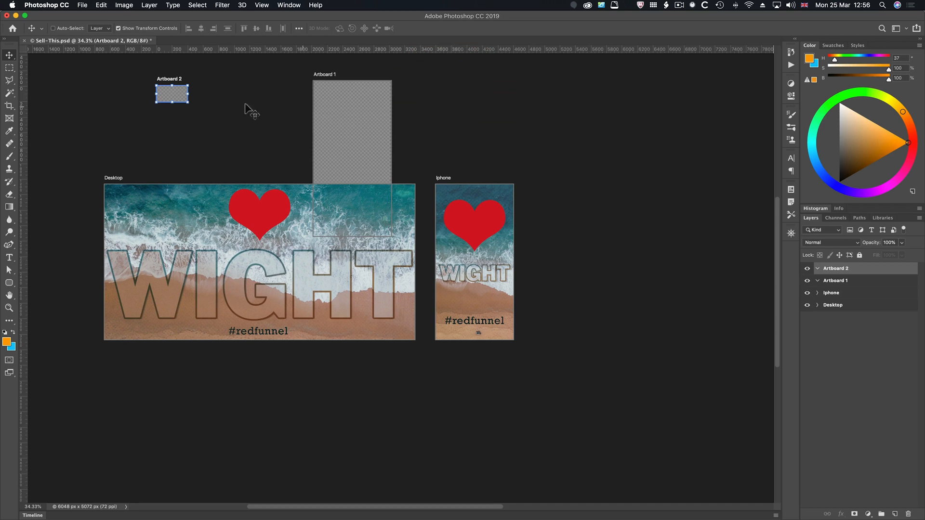
pyautogui.click(9, 55)
pyautogui.click(43, 63)
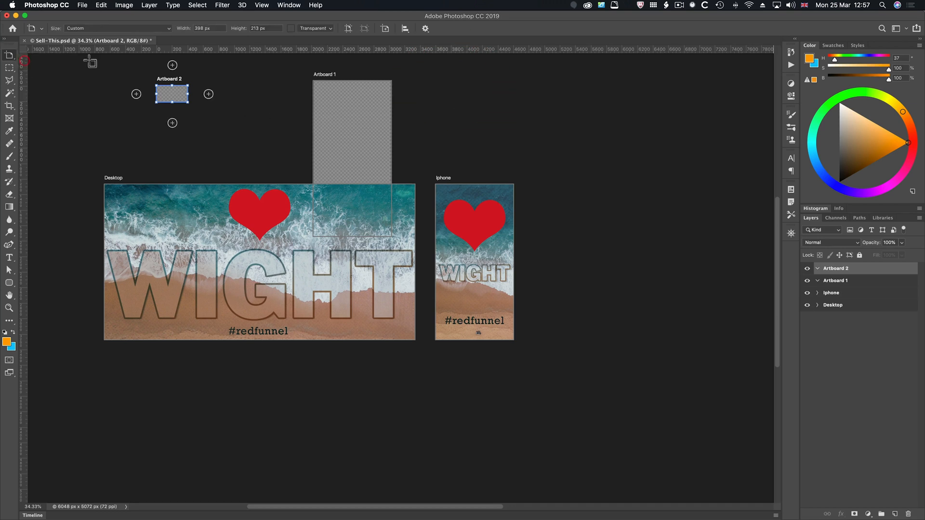
# - Add another small artboard of the same size above the Iphone artboard and undo all three artboard additions
pyautogui.click(441, 70)
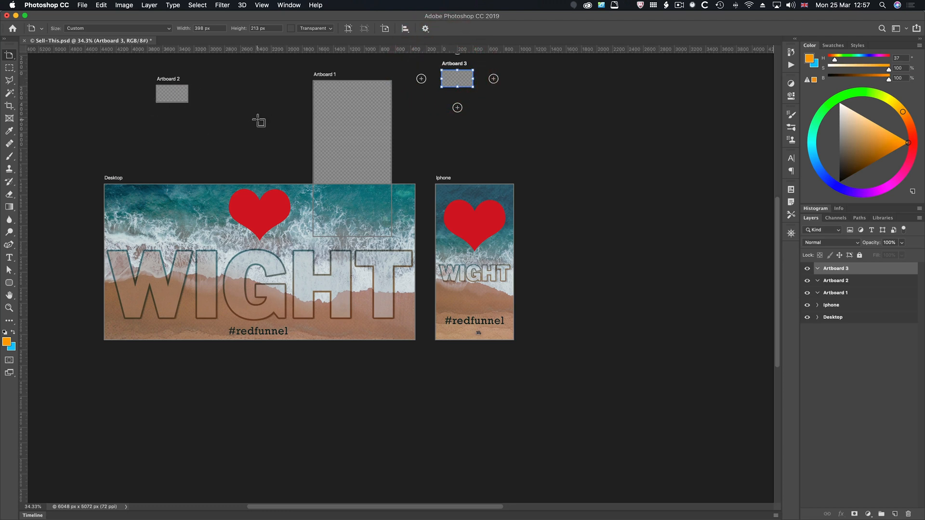
pyautogui.press('super+z')
pyautogui.press('super+z')
pyautogui.press('super+z')
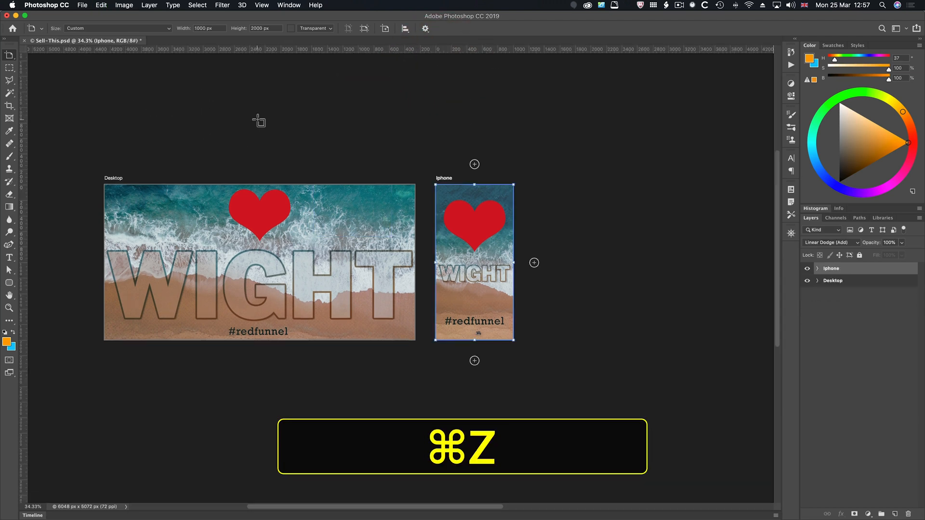
# - Review the alignment and distribution options for artboards and the choice between the Move and Artboard tools
pyautogui.press('super+0')
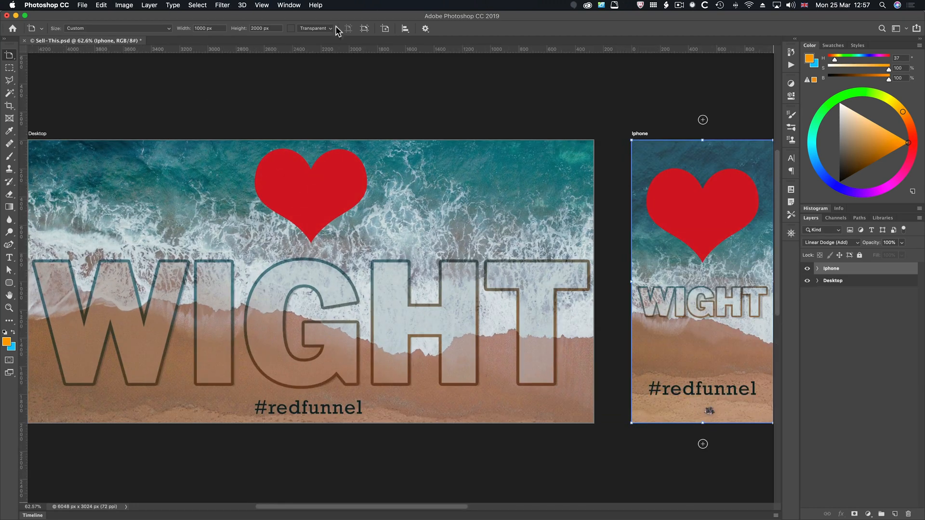
pyautogui.click(404, 29)
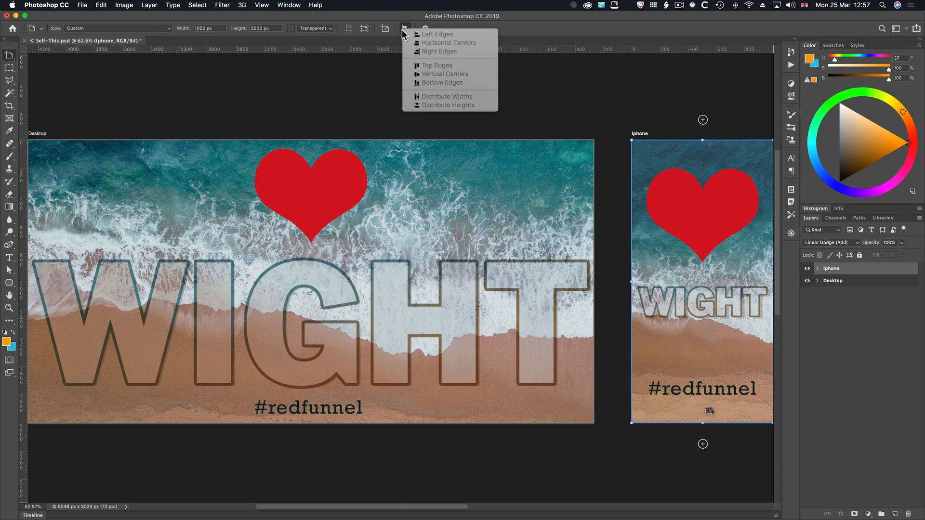
pyautogui.click(382, 41)
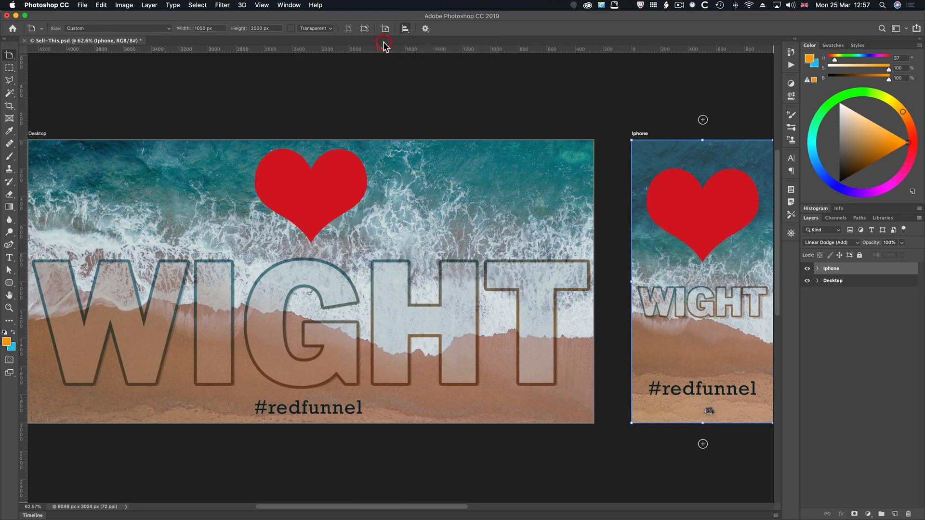
pyautogui.rightClick(12, 56)
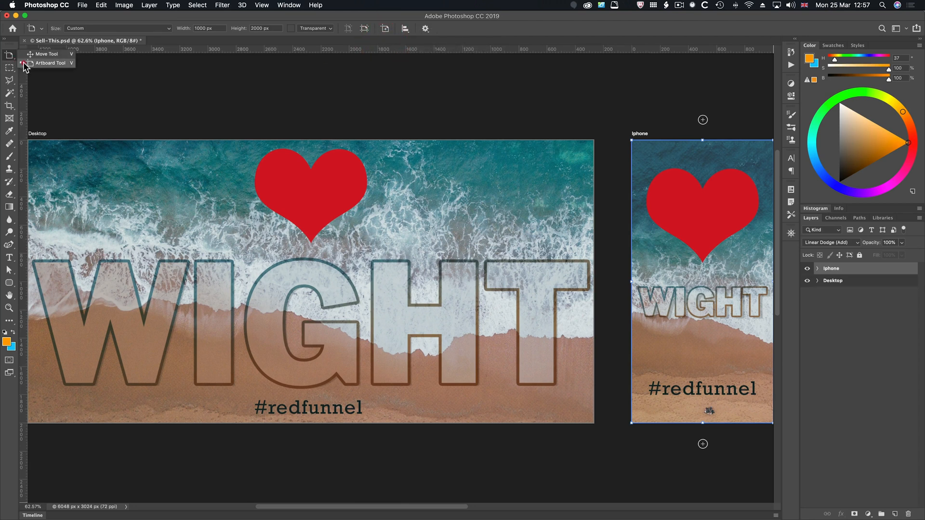
# - Align the Iphone artboard's WIGHT text layer to the artboard's upper edge and undo the alignment
pyautogui.moveTo(24, 63)
pyautogui.mouseDown()
pyautogui.moveTo(29, 54)
pyautogui.moveTo(23, 62)
pyautogui.mouseUp()
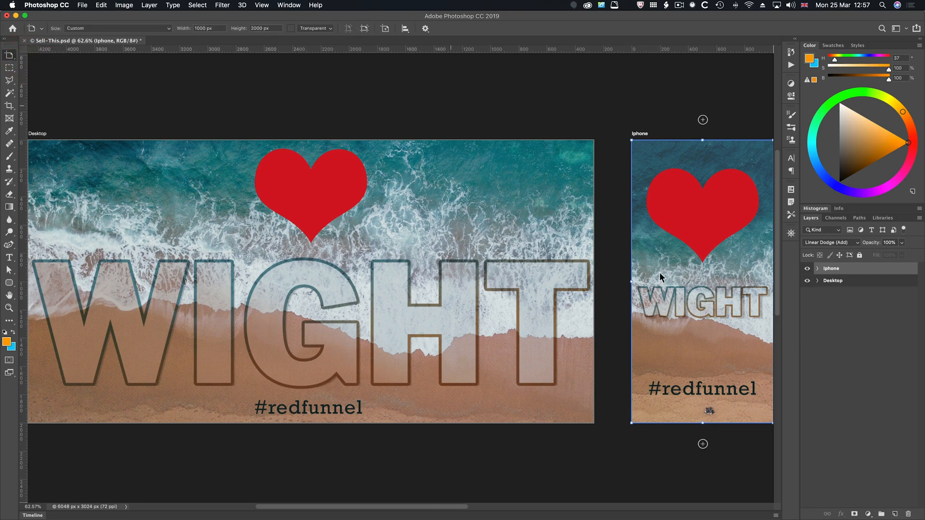
pyautogui.click(817, 269)
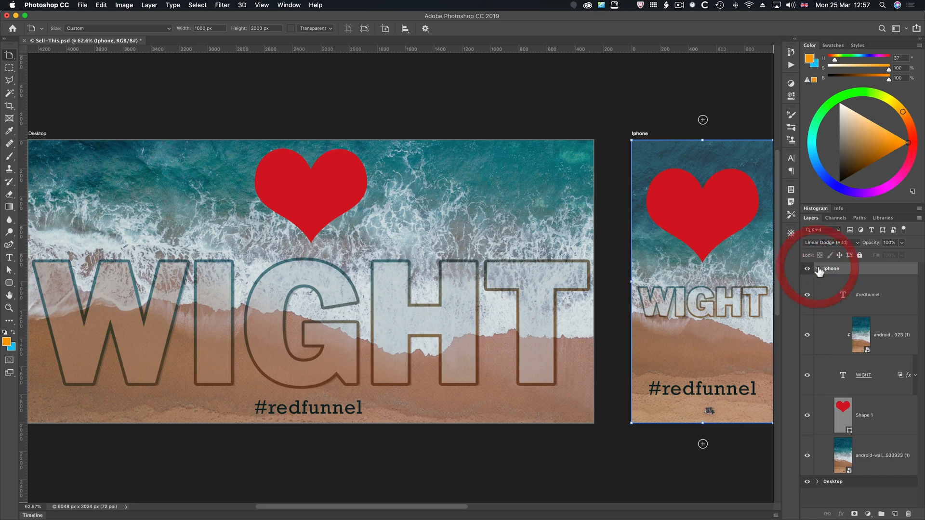
pyautogui.click(868, 383)
pyautogui.press('v')
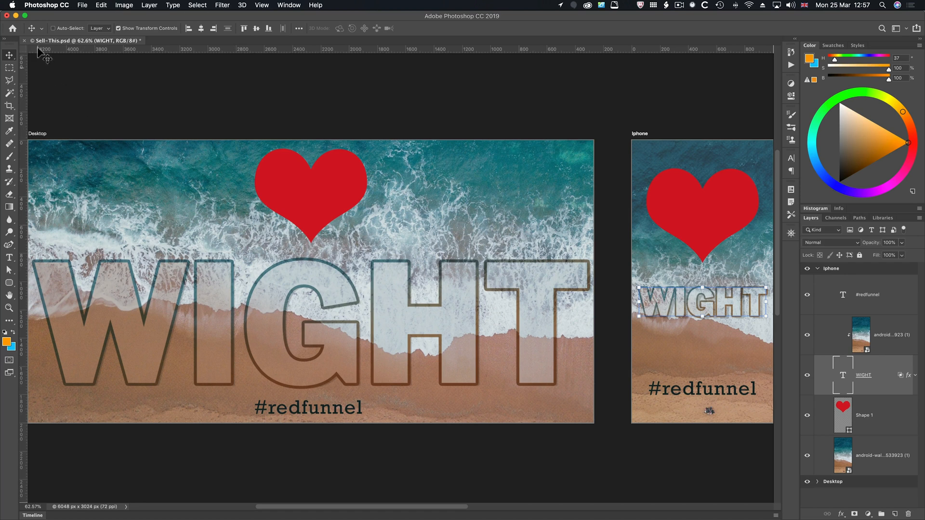
pyautogui.click(10, 56)
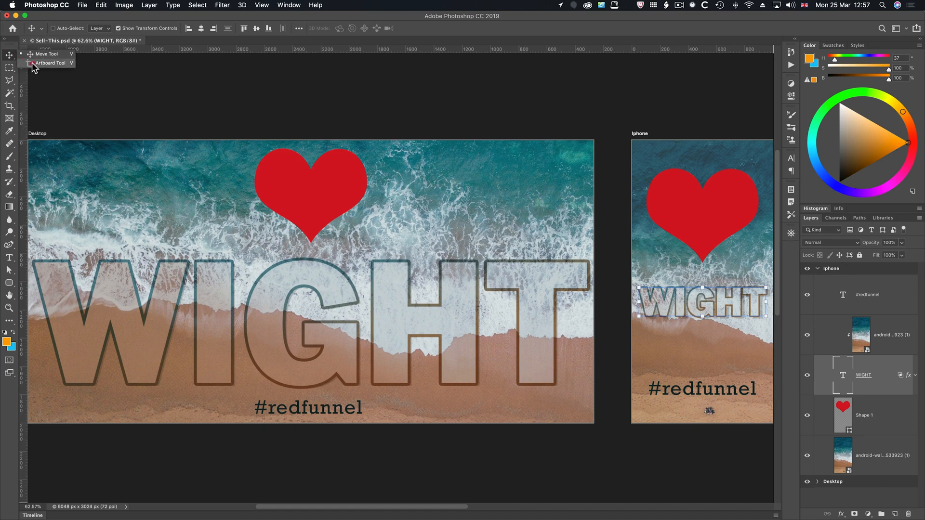
pyautogui.click(40, 65)
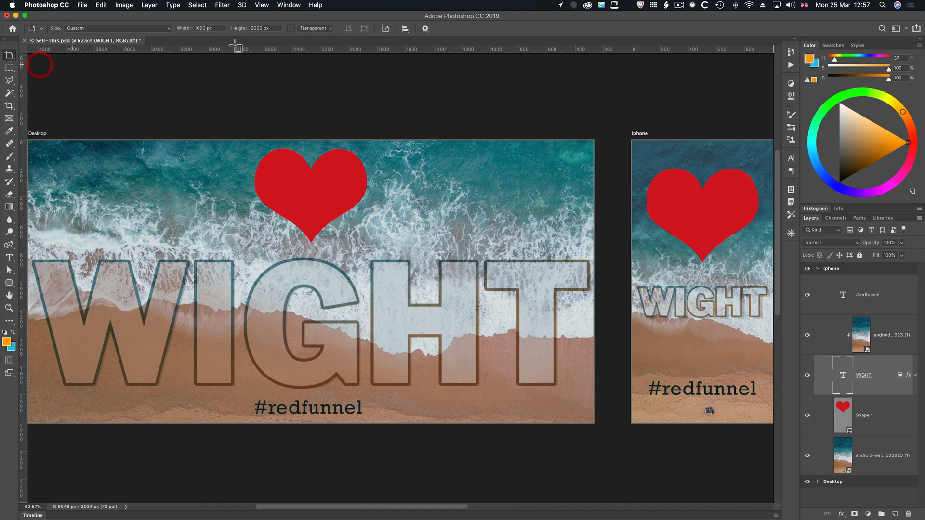
pyautogui.click(404, 29)
pyautogui.click(430, 65)
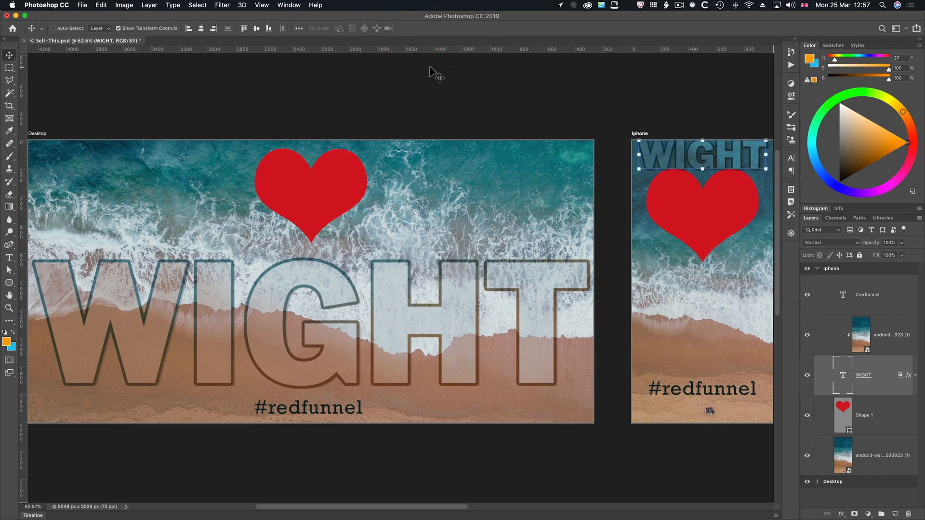
pyautogui.press('v')
pyautogui.press('super+z')
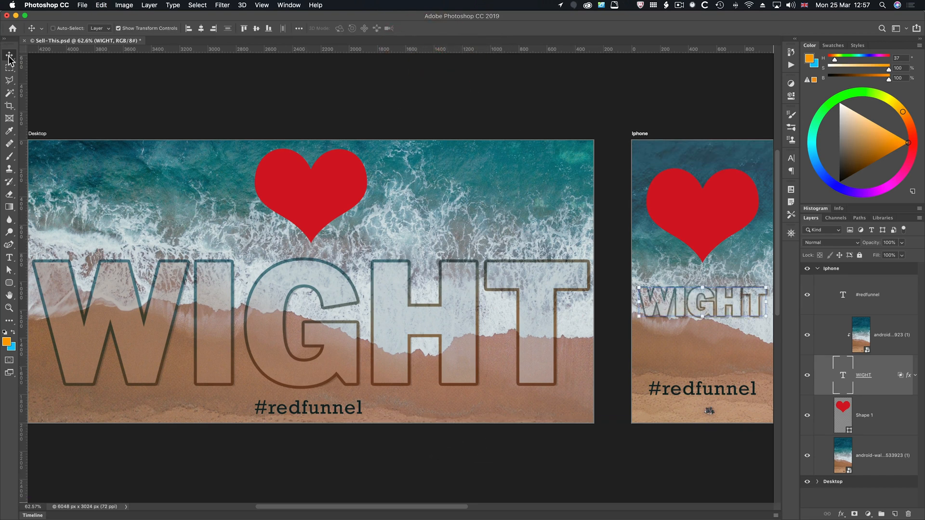
# - Review the Artboard tool's nesting, canvas sizing, relative position and shrinkwrap options
pyautogui.moveTo(14, 59); pyautogui.dragTo(24, 65)
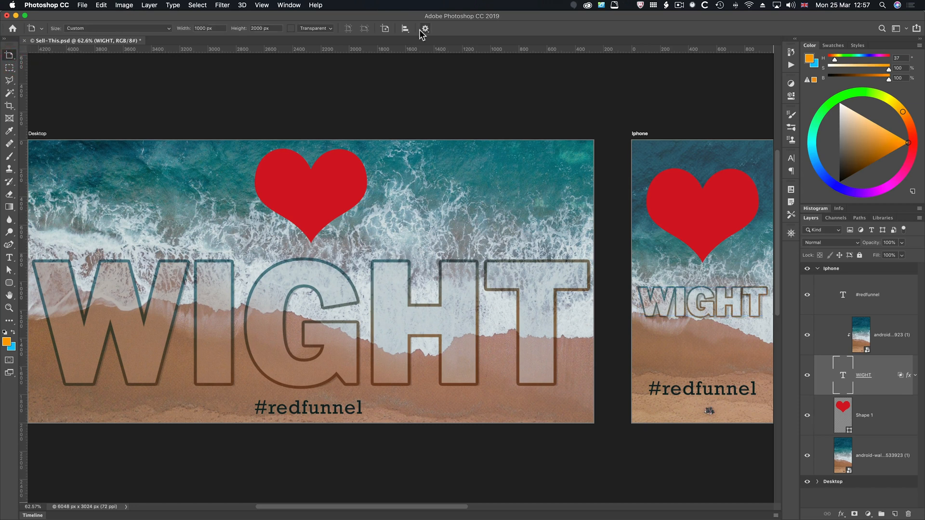
pyautogui.click(424, 29)
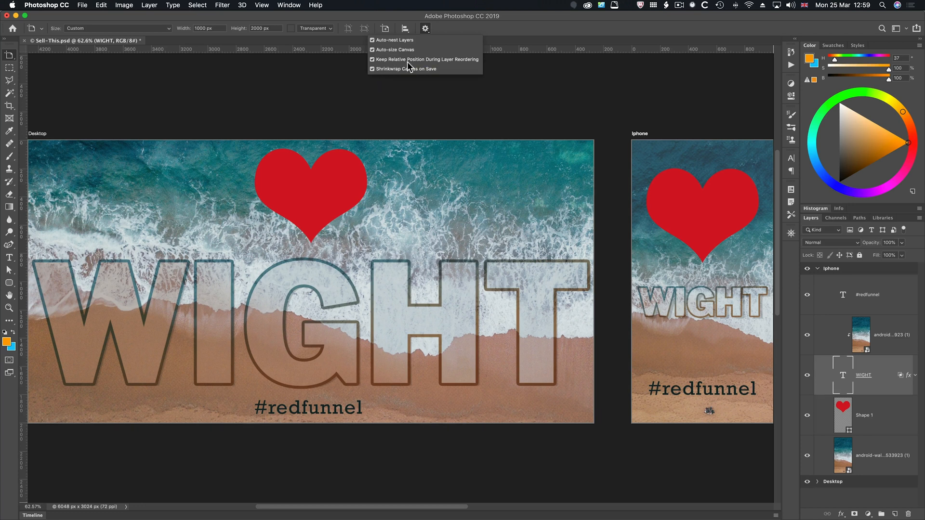
pyautogui.click(556, 18)
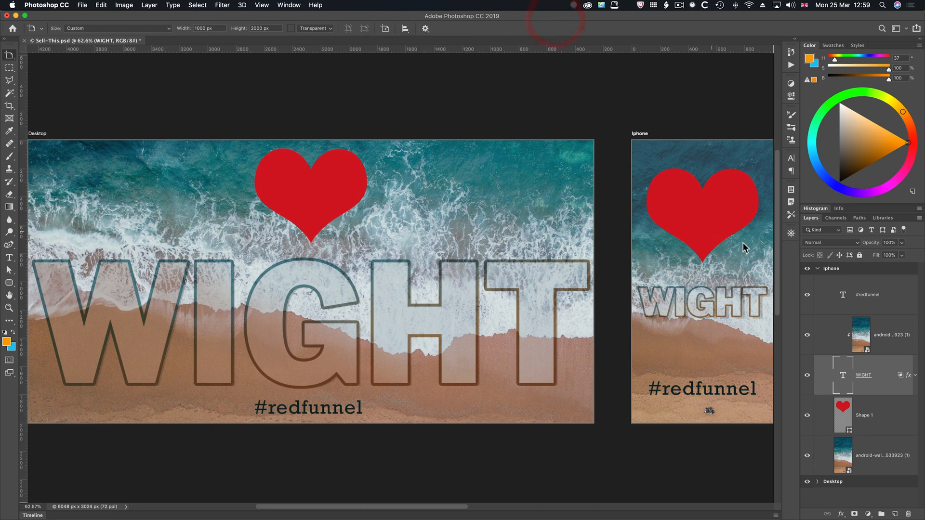
# - Duplicate the Iphone artboard's Shape 1 heart layer into the Desktop artboard of Sell-This.psd
pyautogui.click(844, 421)
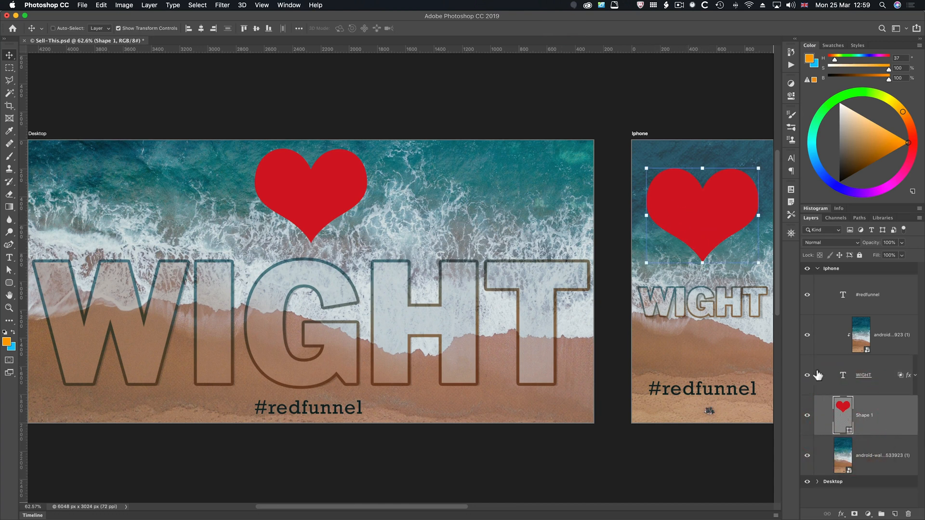
pyautogui.rightClick(883, 415)
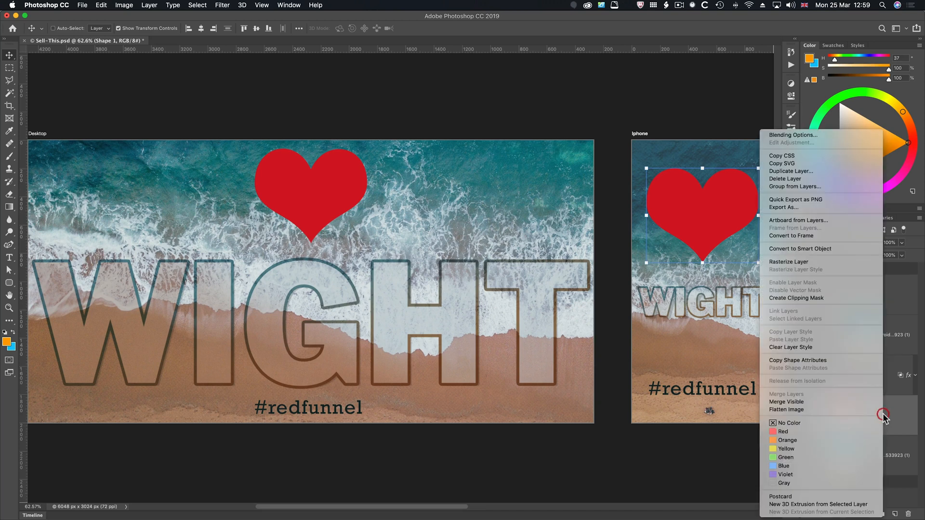
pyautogui.click(791, 171)
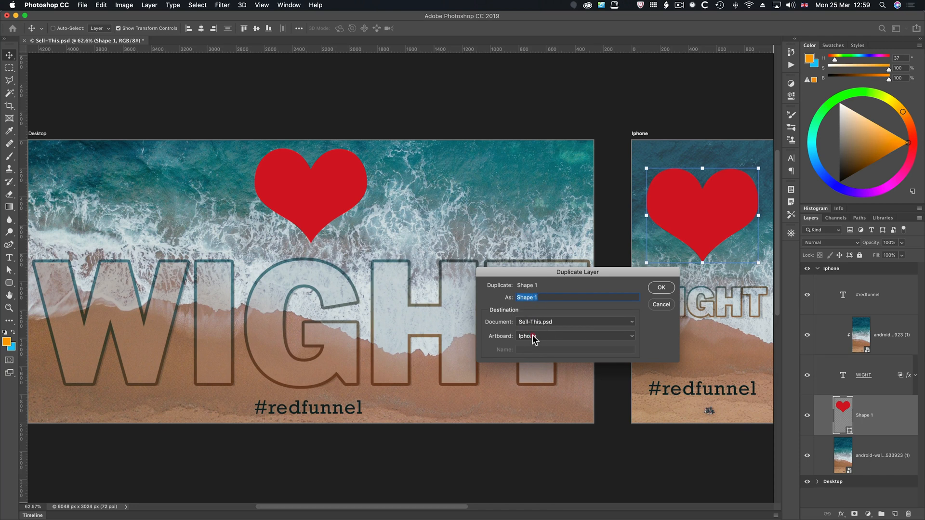
pyautogui.click(532, 337)
pyautogui.click(528, 323)
pyautogui.click(661, 287)
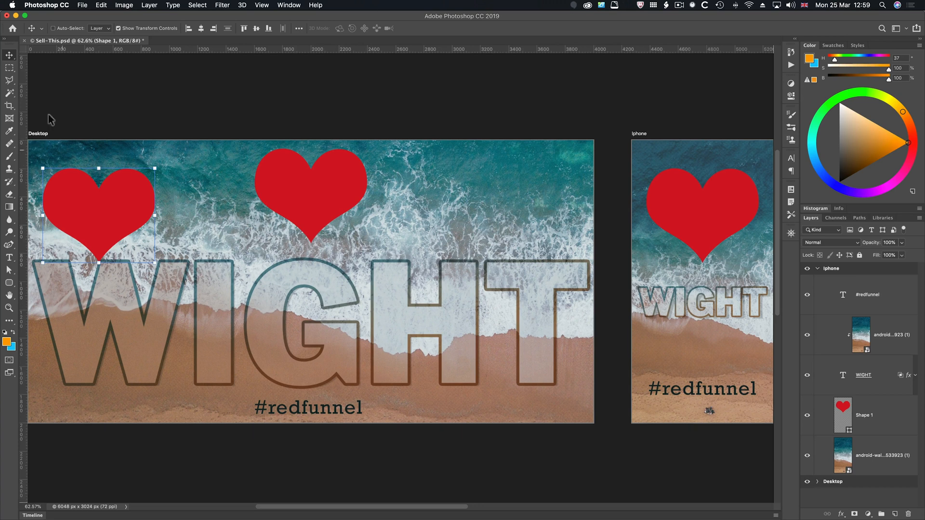
# - Check the Artboard tool's Keep Relative Position During Layer Reordering option and undo the heart duplication
pyautogui.moveTo(182, 50)
pyautogui.mouseDown()
pyautogui.moveTo(192, 168)
pyautogui.moveTo(195, 50)
pyautogui.mouseUp()
pyautogui.rightClick(9, 54)
pyautogui.click(41, 66)
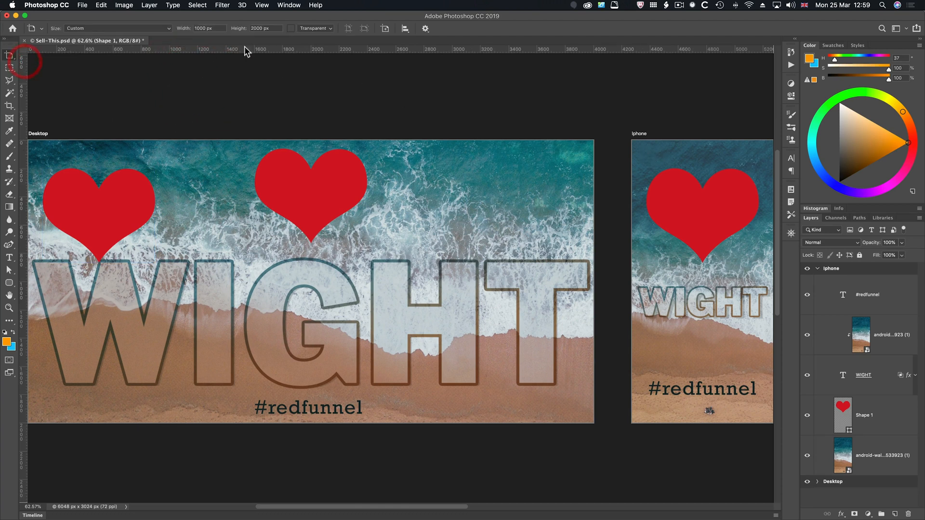
pyautogui.click(425, 28)
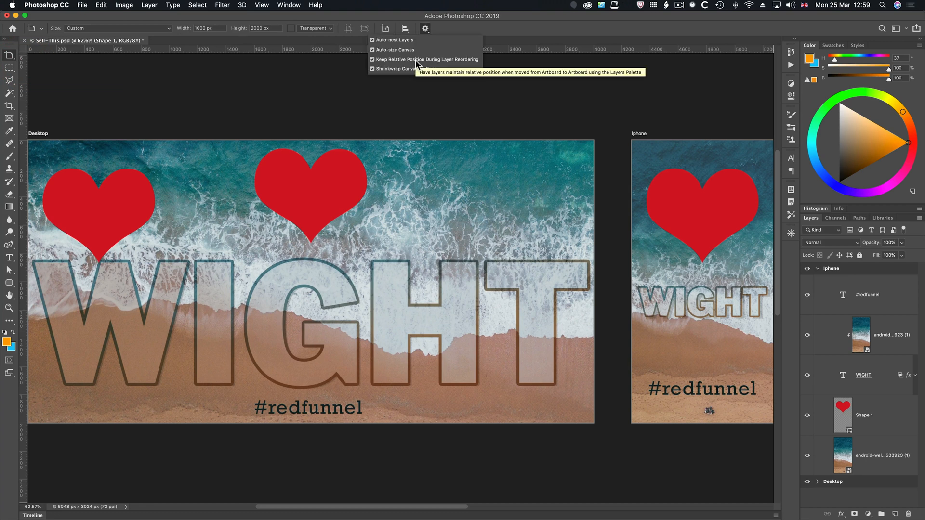
pyautogui.click(449, 27)
pyautogui.press('super+z')
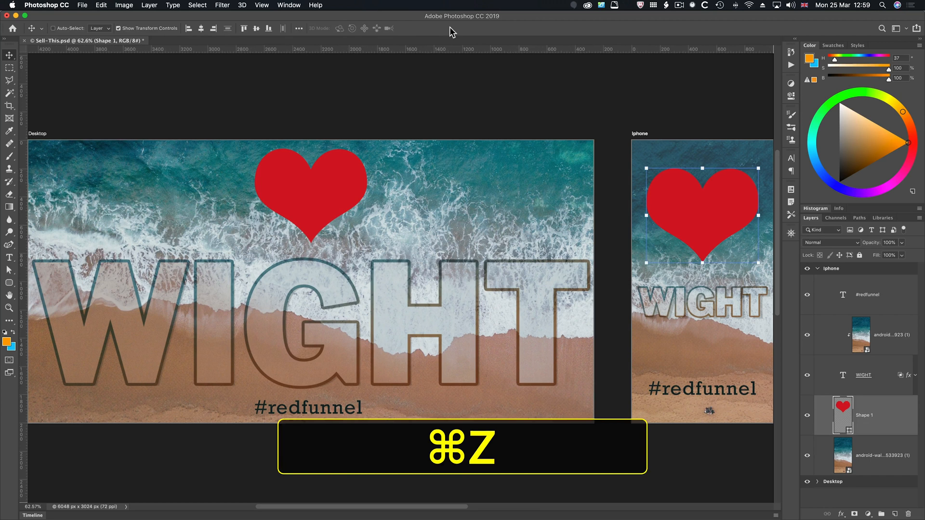
# - Copy the Iphone heart directly on the canvas onto the Desktop artboard, right of its existing heart, and undo the copy
pyautogui.press('alt')
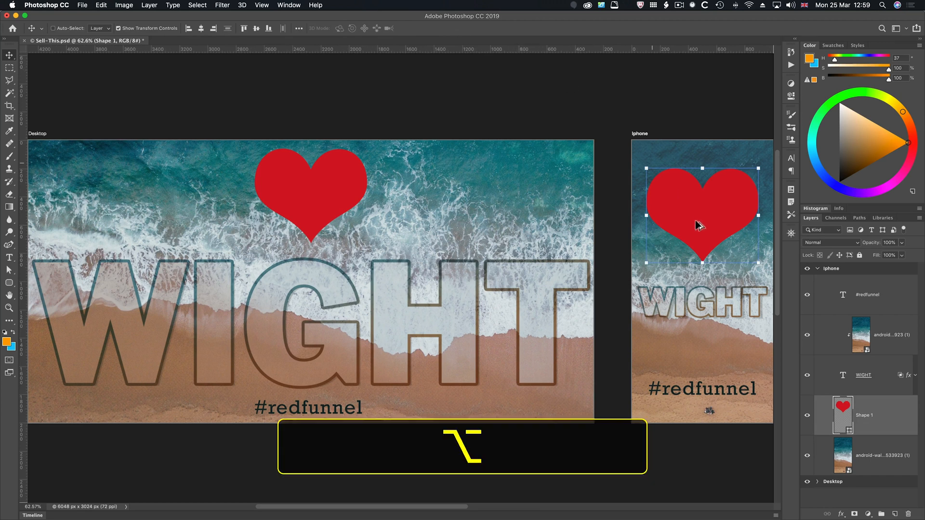
pyautogui.moveTo(684, 205); pyautogui.dragTo(480, 197)
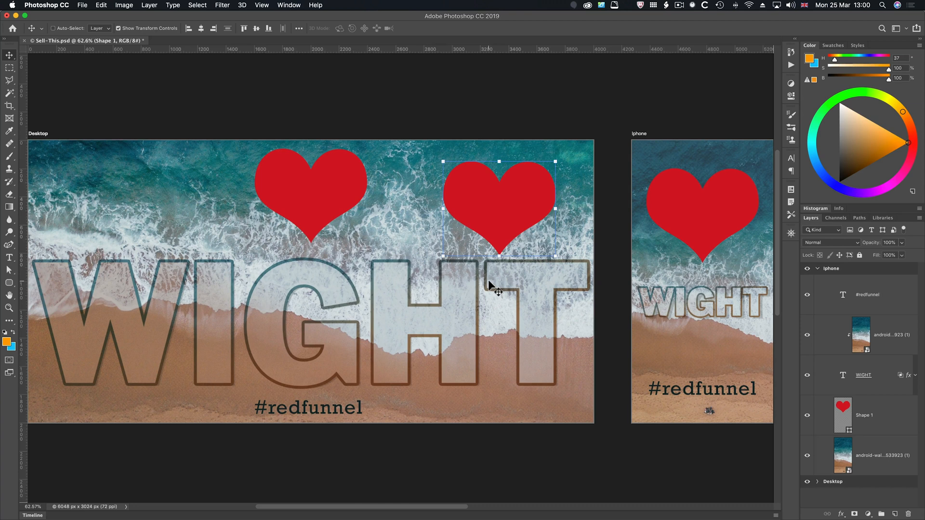
pyautogui.press('super+z')
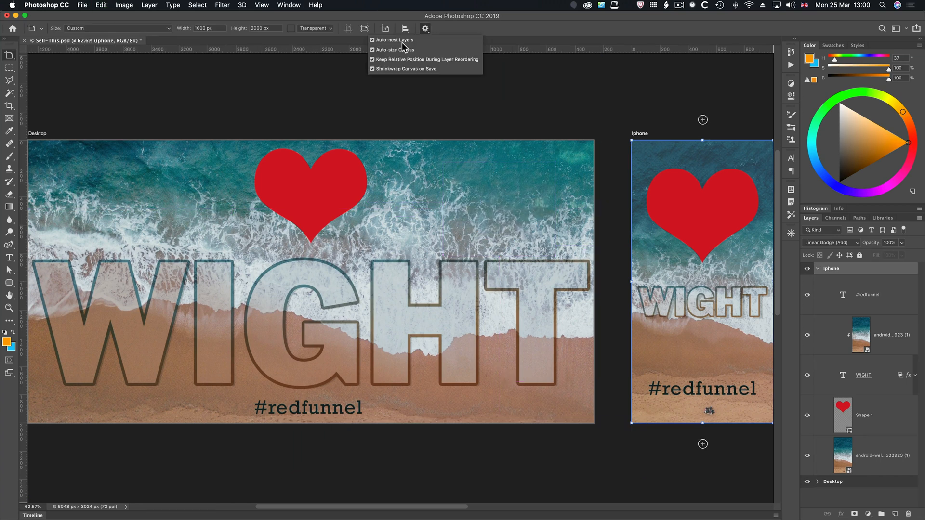
# - Shorten the Iphone artboard from its lower edge to a height of 1633 px, and extend it to 1938 px
pyautogui.click(506, 31)
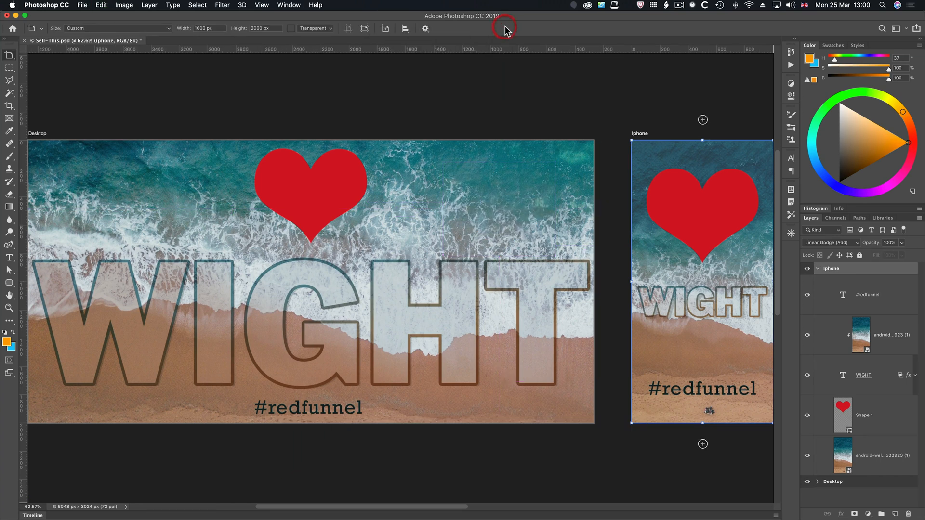
pyautogui.scroll(-3, 553, 223)
pyautogui.hscroll(3, 553, 223)
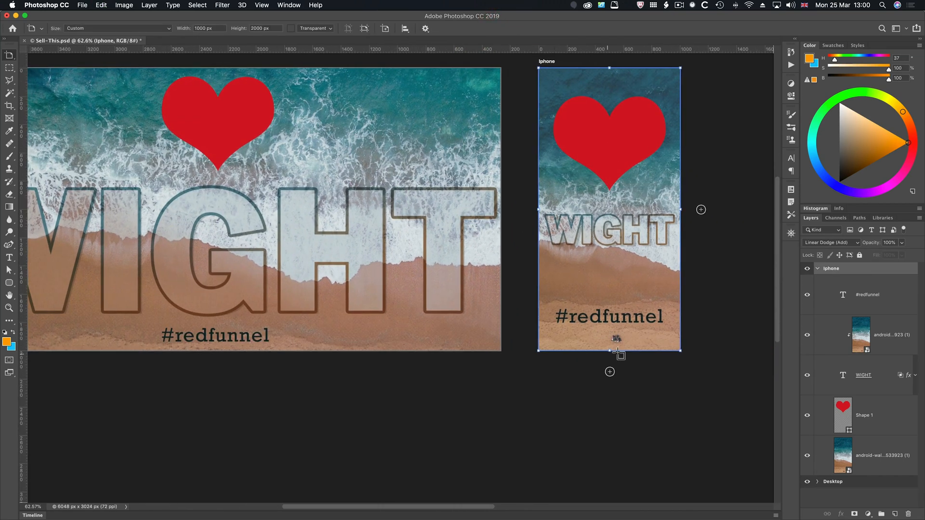
pyautogui.moveTo(609, 350); pyautogui.dragTo(609, 299)
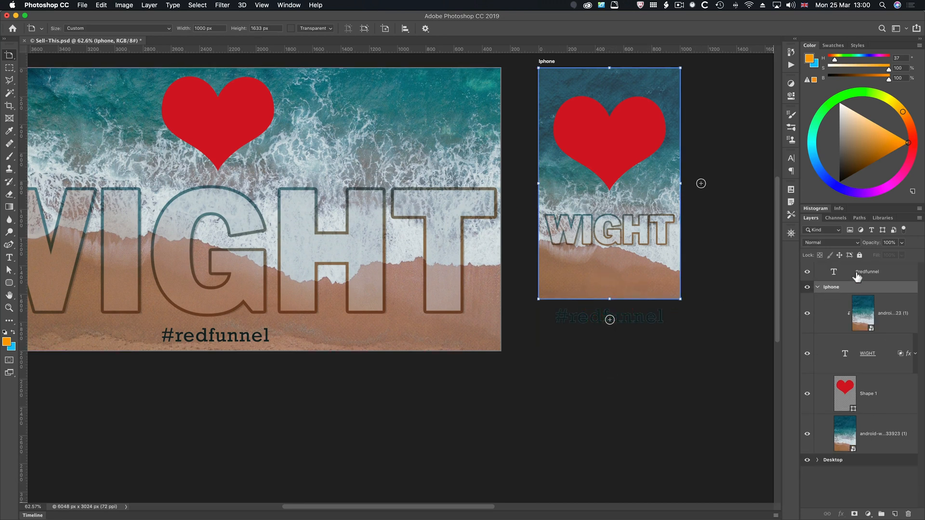
pyautogui.click(816, 287)
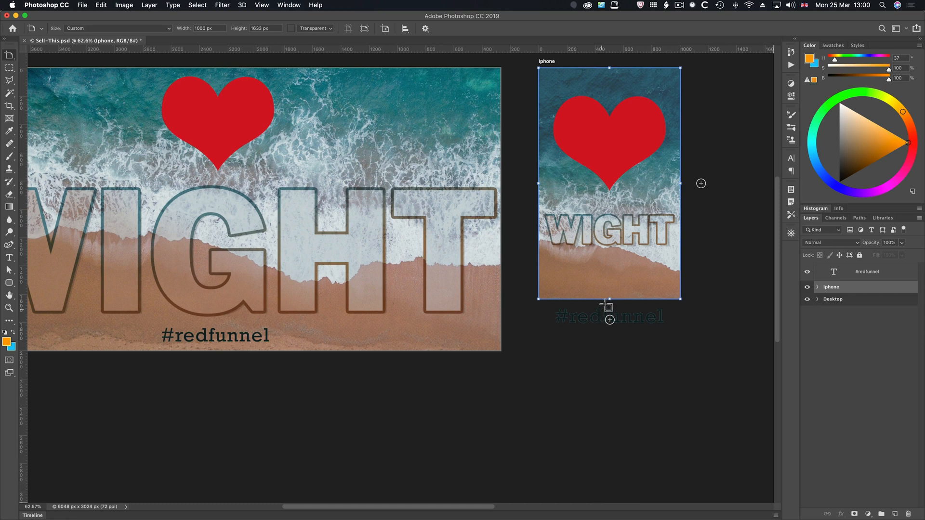
pyautogui.moveTo(609, 299); pyautogui.dragTo(612, 342)
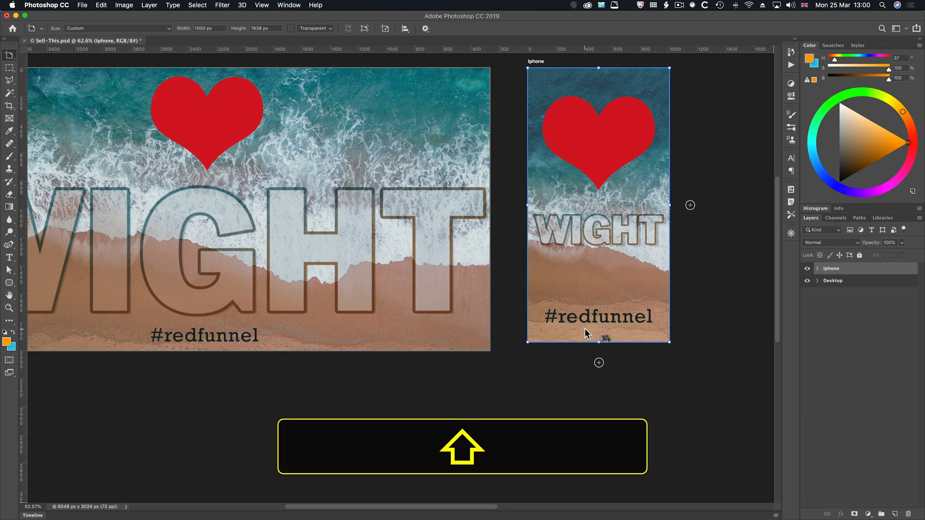
# - Move the #redfunnel text from the Iphone artboard to the Desktop artboard's lower right area and undo the move
pyautogui.hotkey('shift', 'v')
pyautogui.keyDown('super'); pyautogui.click(585, 320); pyautogui.keyUp('super')
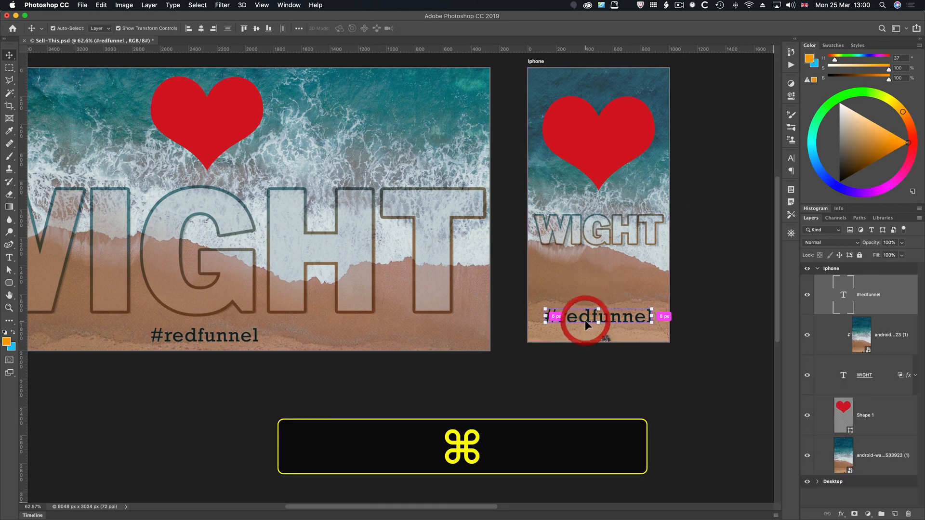
pyautogui.moveTo(585, 319); pyautogui.dragTo(378, 334)
pyautogui.hscroll(5, 559, 352)
pyautogui.hscroll(2, 563, 354)
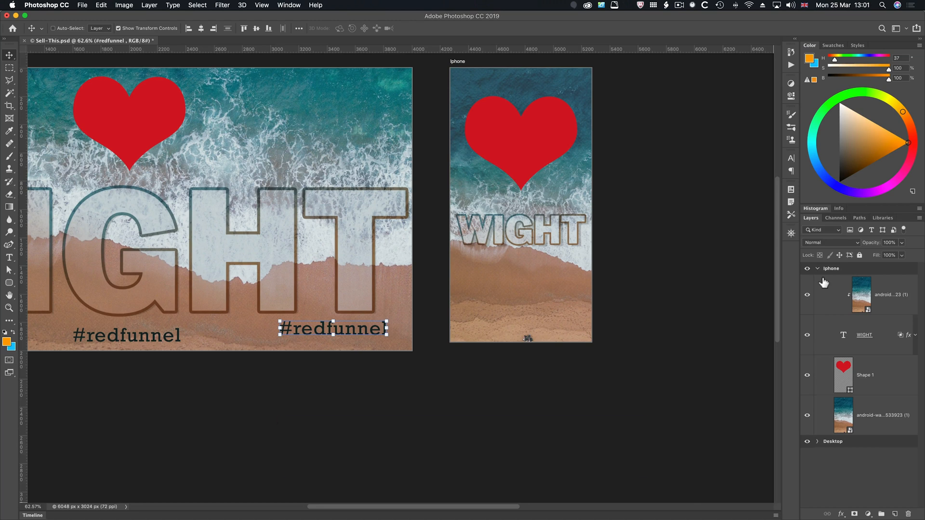
pyautogui.press('super+z')
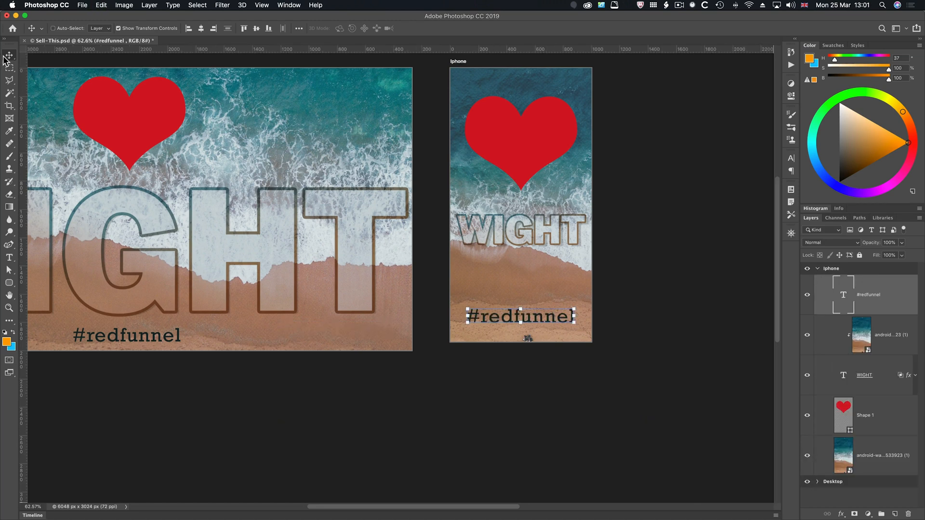
# - Turn off Auto-nest Layers for the Artboard tool and shorten the Iphone artboard from its lower edge to 1636 px high
pyautogui.moveTo(9, 57); pyautogui.dragTo(28, 66)
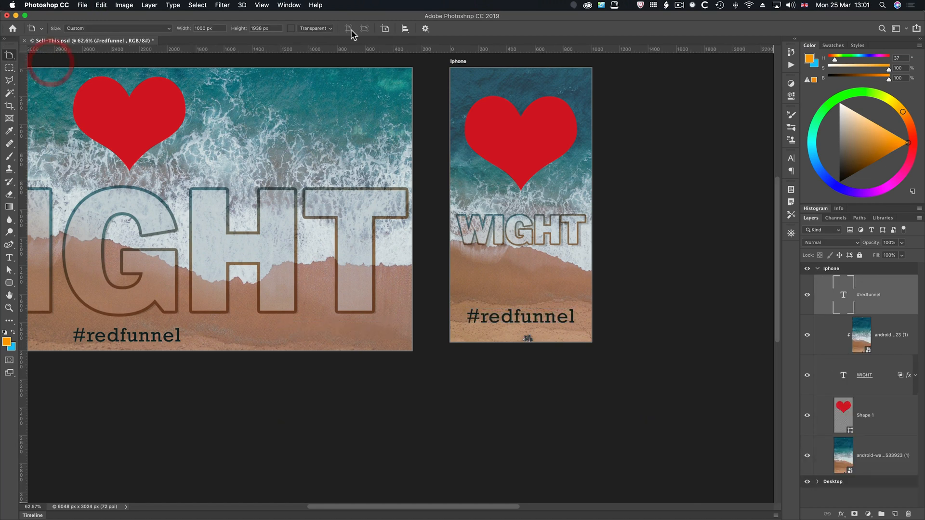
pyautogui.click(425, 28)
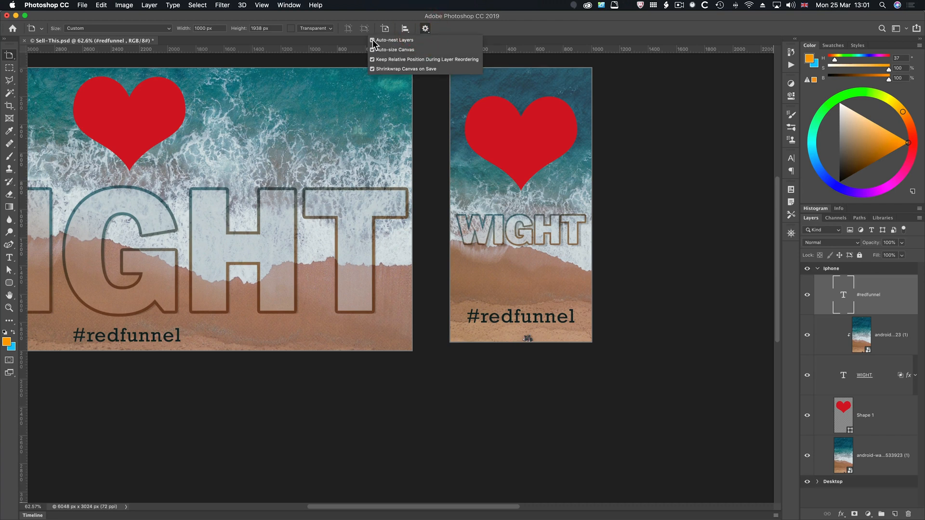
pyautogui.click(372, 40)
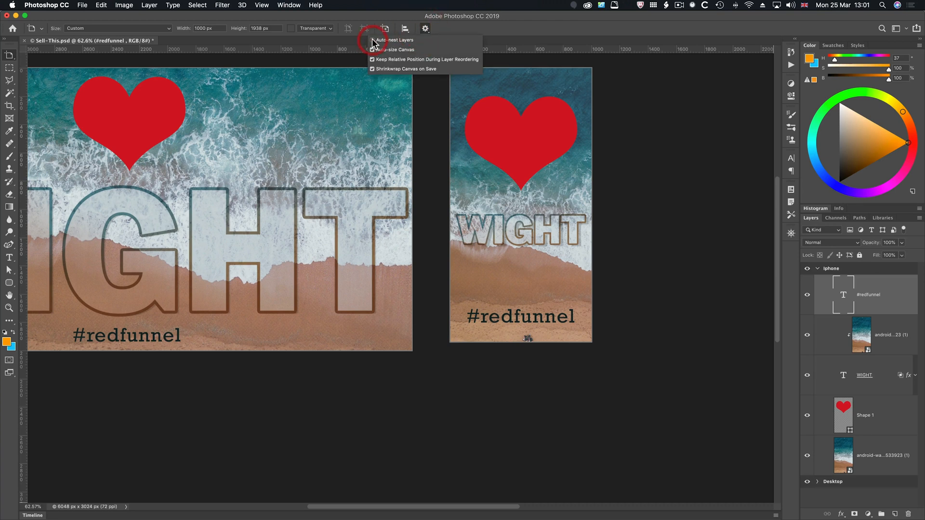
pyautogui.click(523, 341)
pyautogui.moveTo(523, 341); pyautogui.dragTo(521, 299)
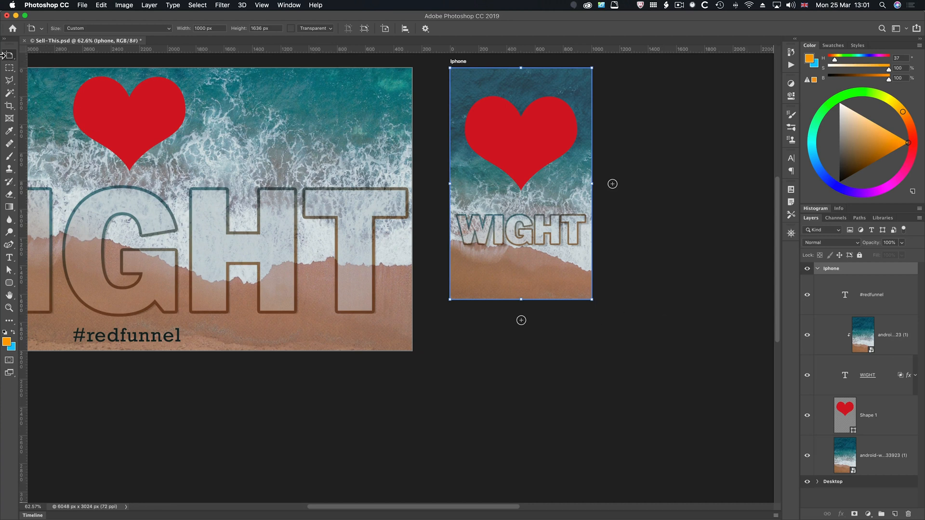
# - Extend the Iphone artboard's lower edge below the #redfunnel text with the Move tool, and revert the document to its saved version
pyautogui.click(6, 57)
pyautogui.click(39, 55)
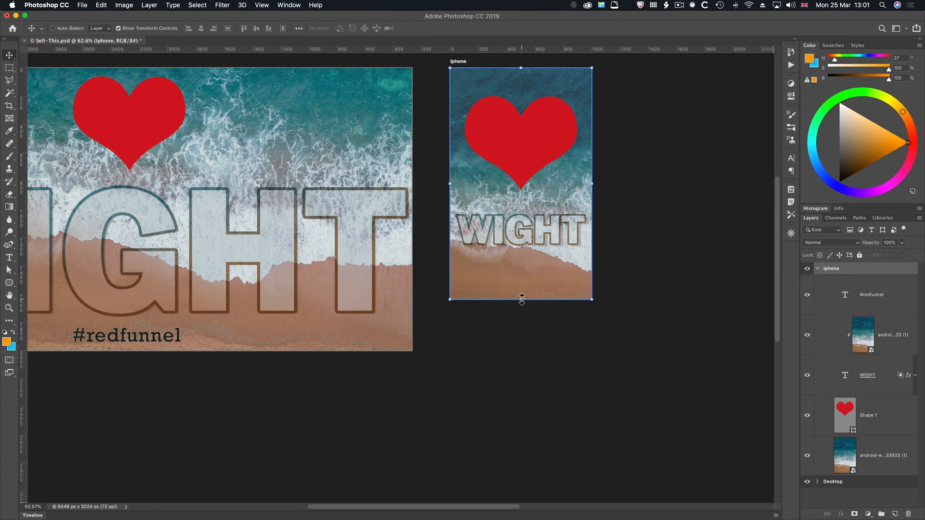
pyautogui.moveTo(522, 299); pyautogui.dragTo(520, 345)
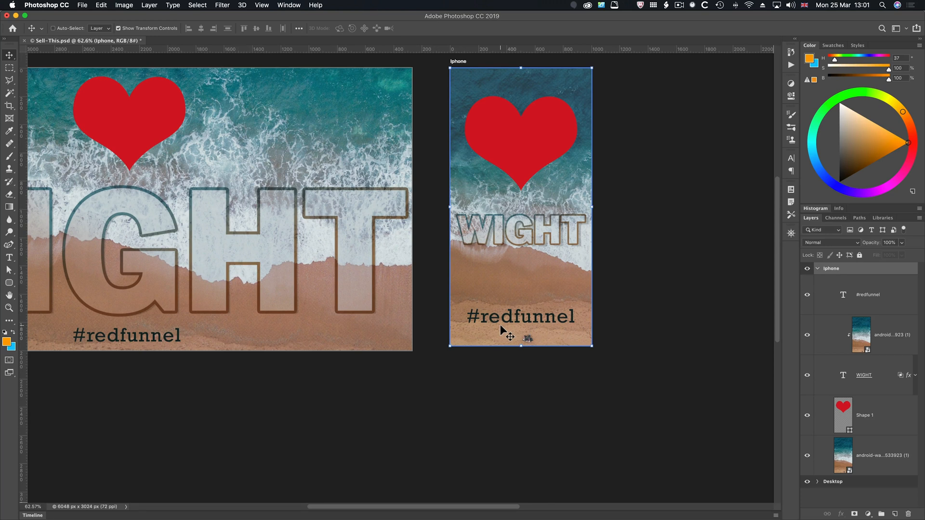
pyautogui.click(494, 391)
pyautogui.press('F12')
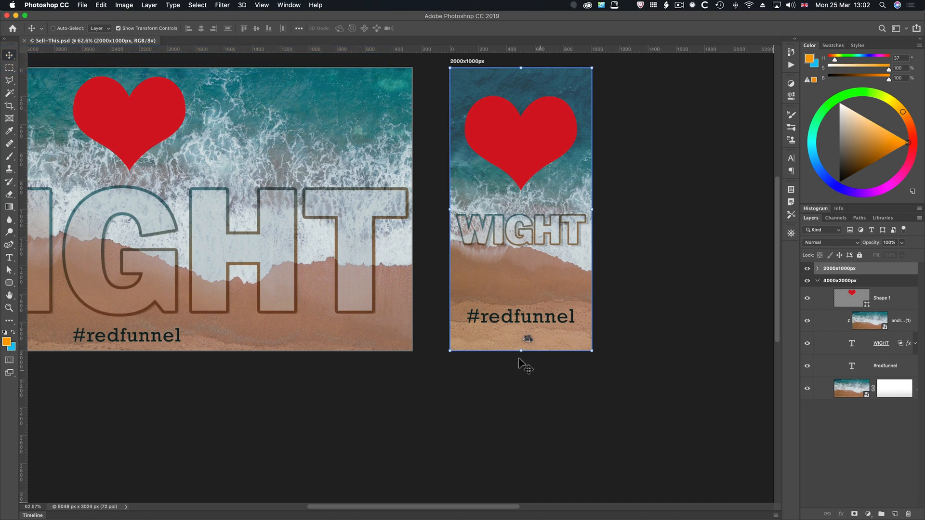
# - Collapse all artboard groups in the layer list, and turn the auto-nesting lock for the 2000x1000px artboard on and off again
pyautogui.press('super')
pyautogui.keyDown('super'); pyautogui.click(817, 282); pyautogui.keyUp('super')
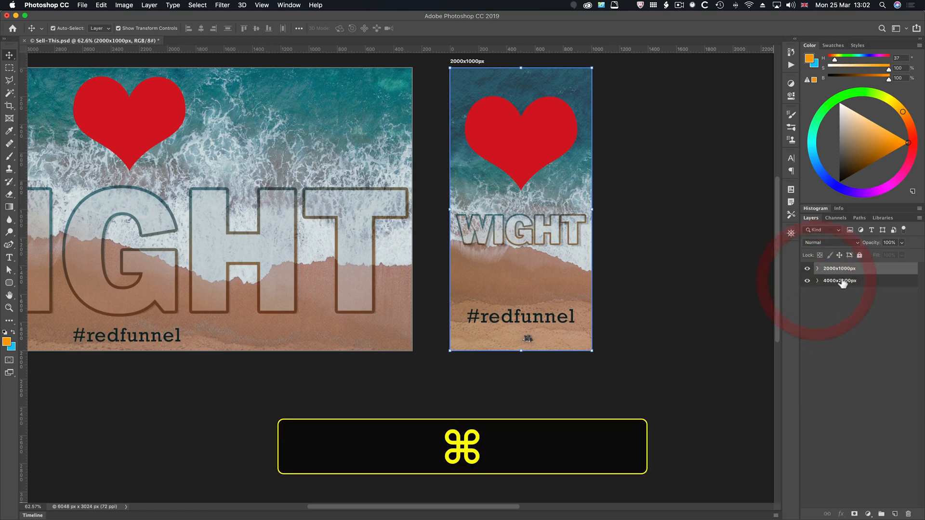
pyautogui.click(849, 256)
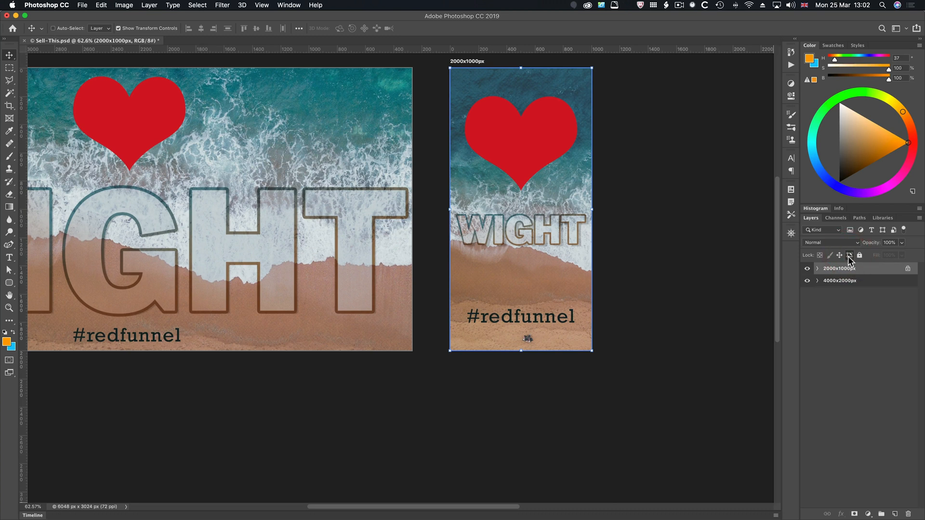
pyautogui.click(849, 257)
# - Switch to the Artboard tool and review its additional auto-nest and canvas options without changing them
pyautogui.moveTo(9, 55); pyautogui.dragTo(36, 64)
pyautogui.click(425, 29)
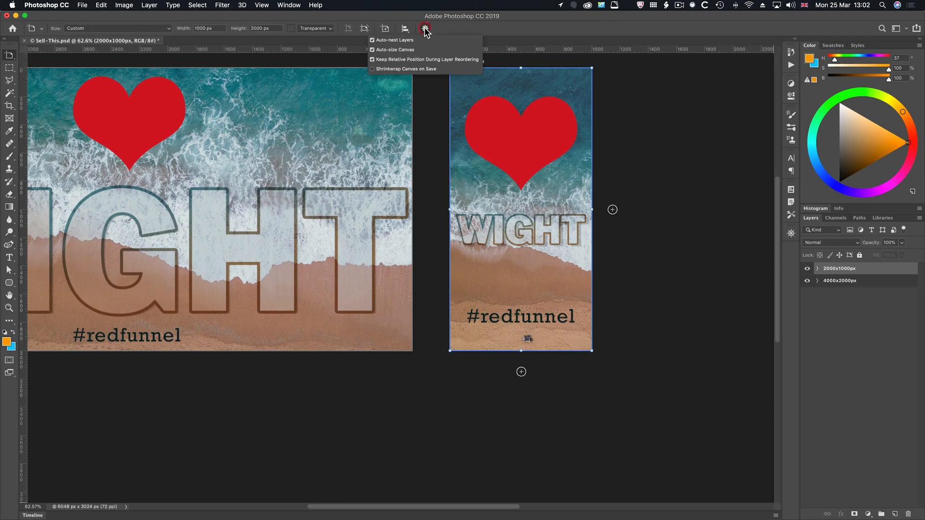
pyautogui.click(464, 24)
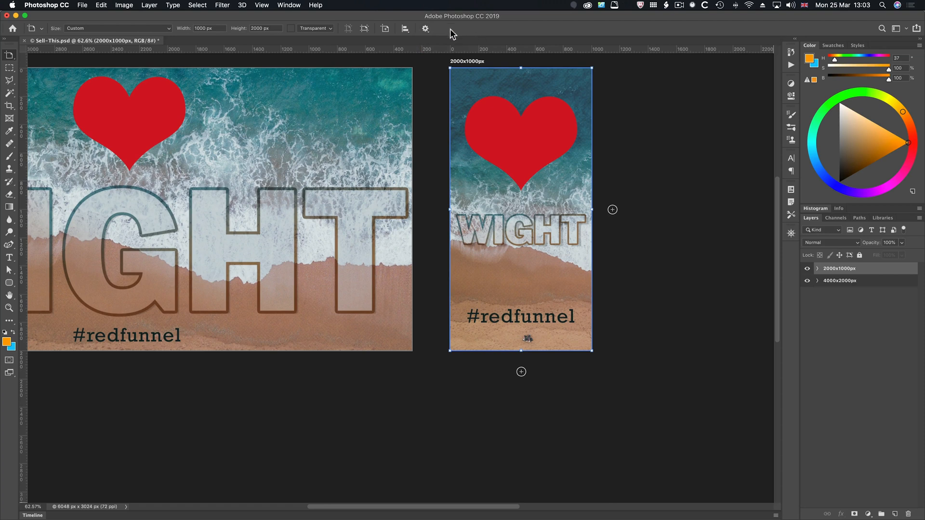
# - In the Interface preferences, set the artboard surround color to Light Gray and return it to Default
pyautogui.scroll(3, 529, 302)
pyautogui.hscroll(-5, 530, 302)
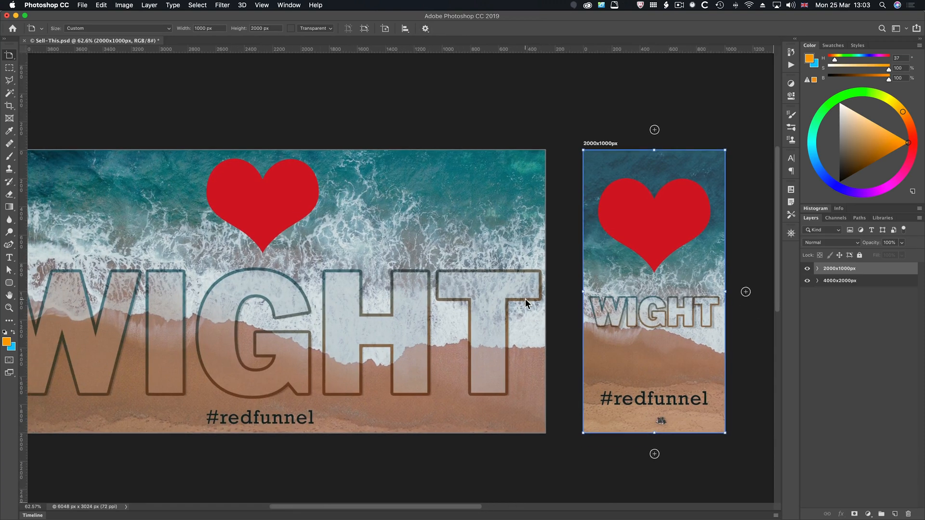
pyautogui.hscroll(-1, 525, 301)
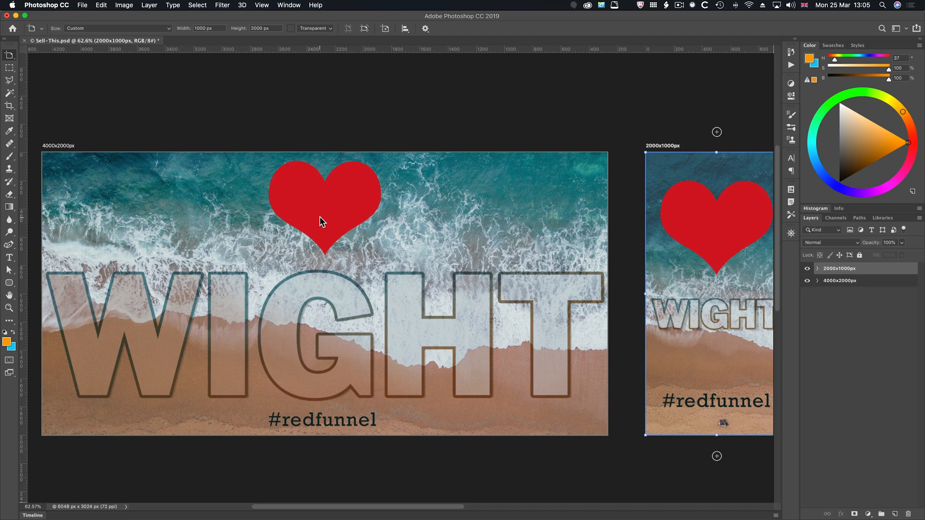
pyautogui.press('super+k')
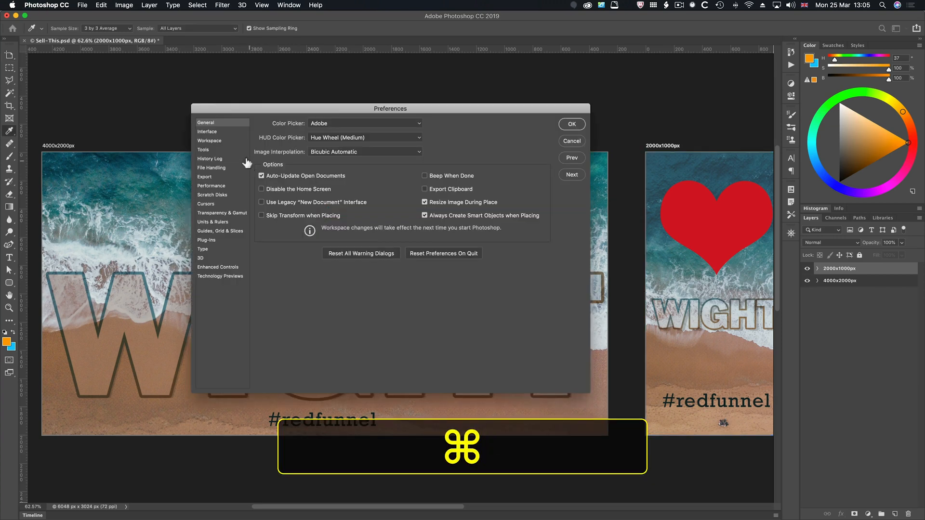
pyautogui.click(216, 133)
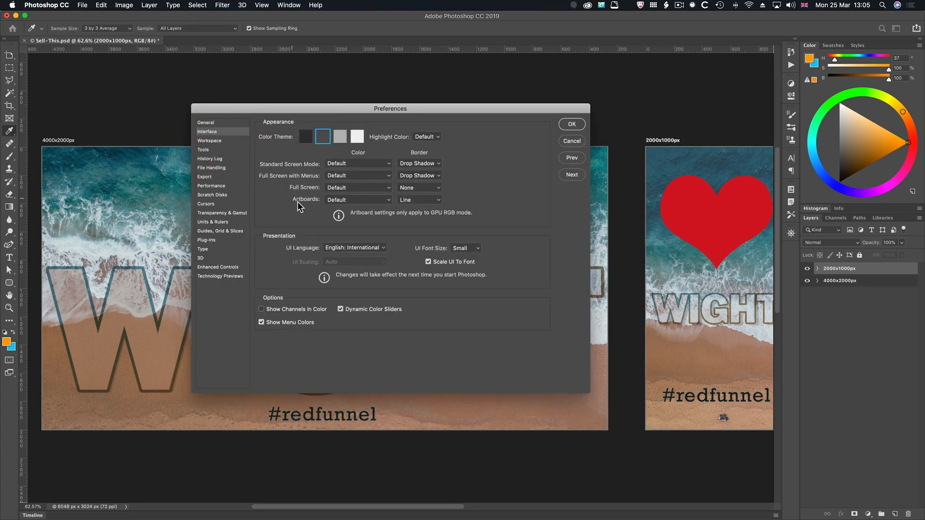
pyautogui.click(355, 198)
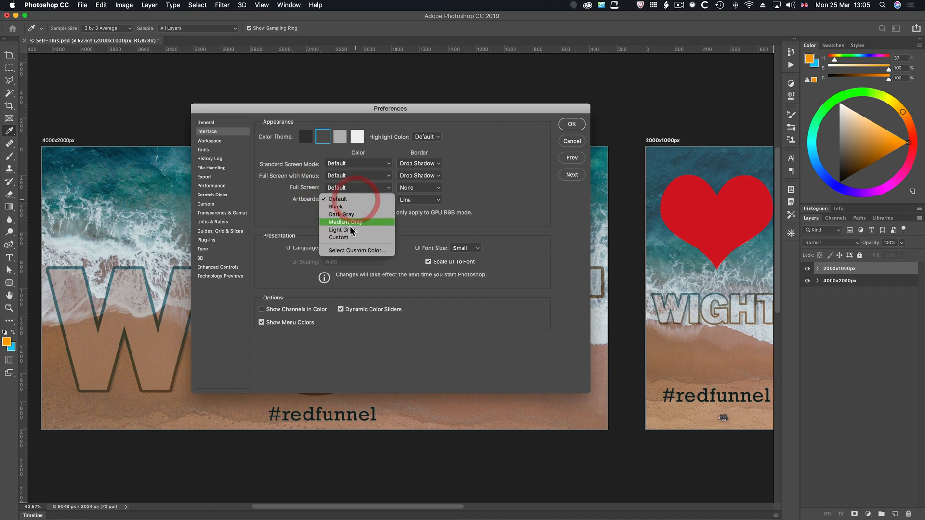
pyautogui.click(349, 231)
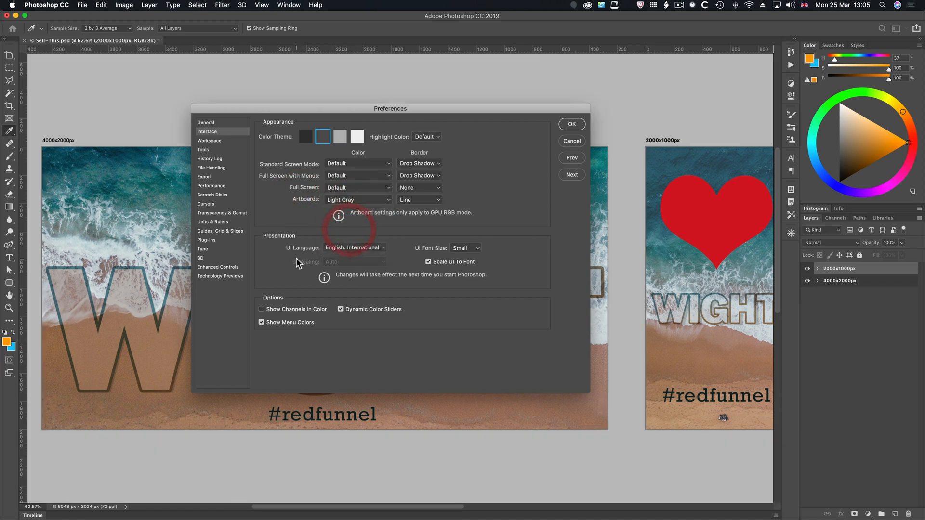
pyautogui.click(336, 200)
pyautogui.click(340, 165)
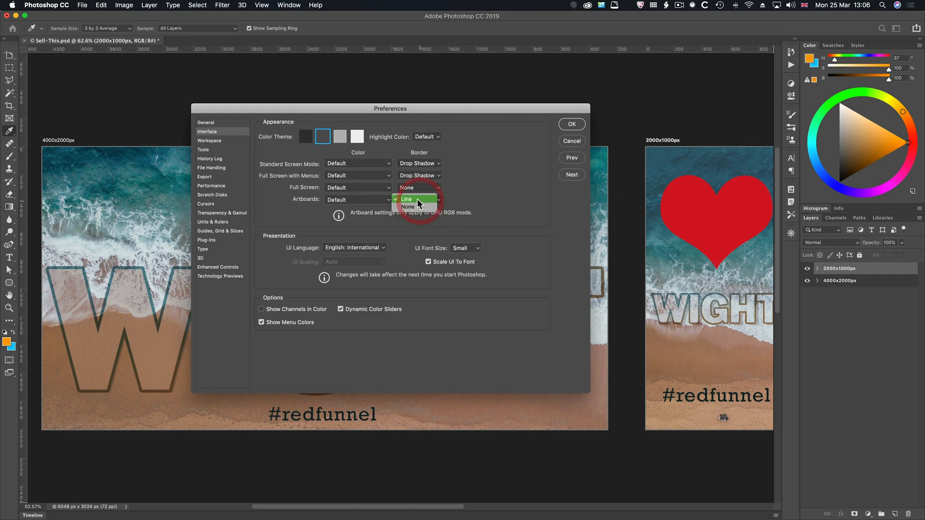
# - Set the artboard border in the Interface preferences to None and restore it to Line
pyautogui.click(420, 207)
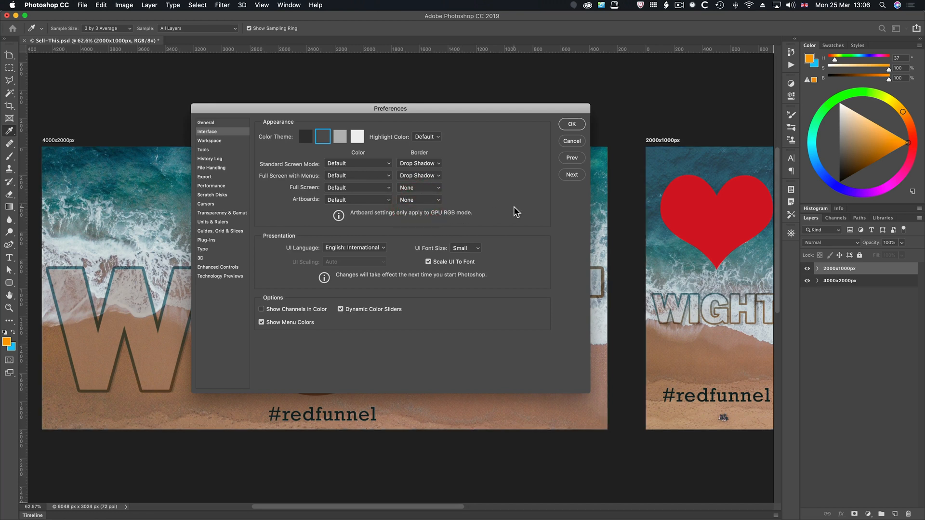
pyautogui.click(425, 199)
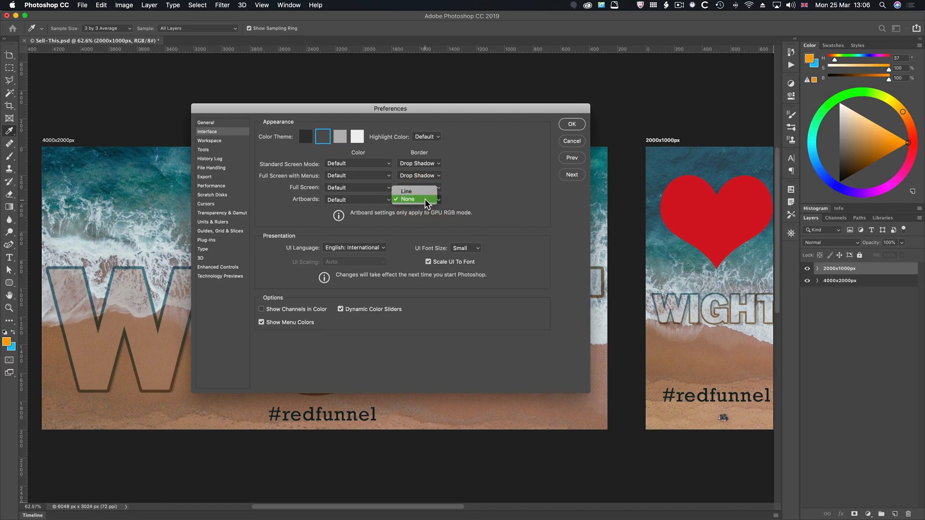
pyautogui.click(421, 195)
pyautogui.click(418, 193)
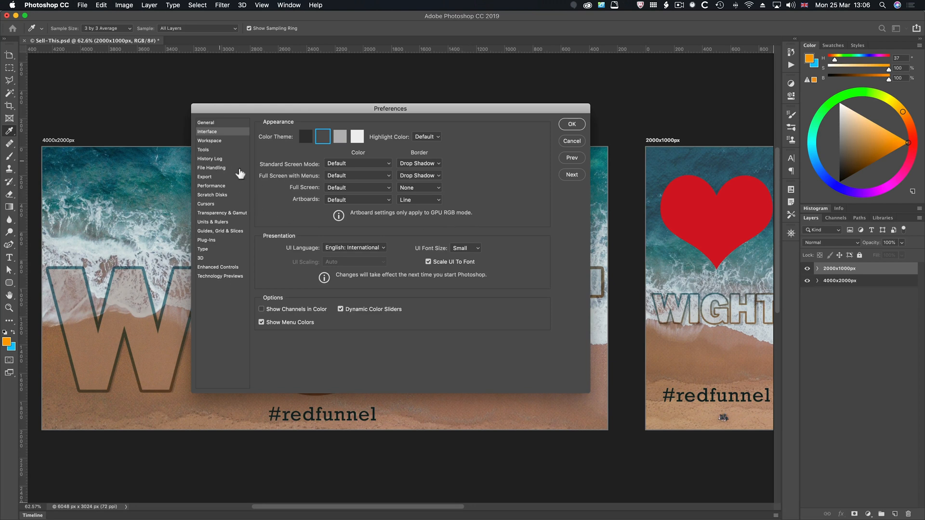
# - In the Guides, Grid & Slices preferences, set the inactive artboard guide color to Light Blue, restore Light Red, and accept the preferences
pyautogui.click(223, 231)
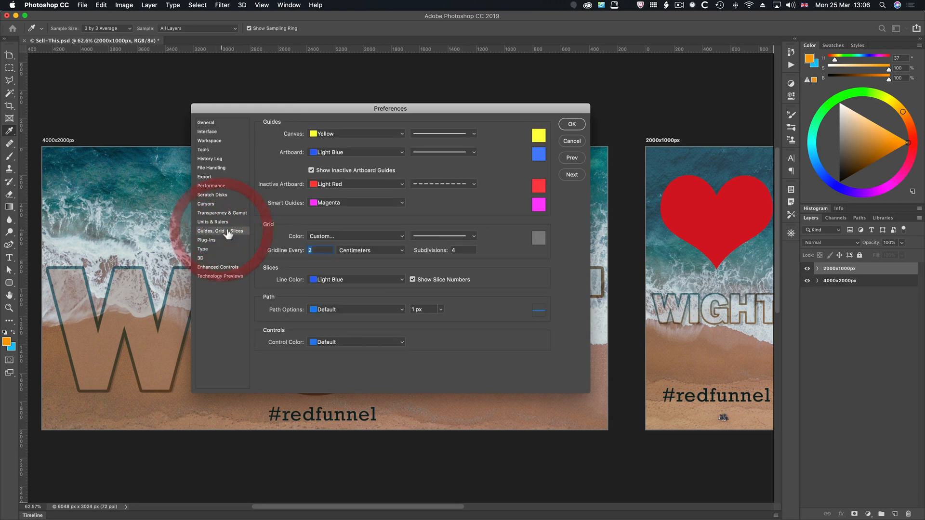
pyautogui.click(316, 186)
pyautogui.click(320, 175)
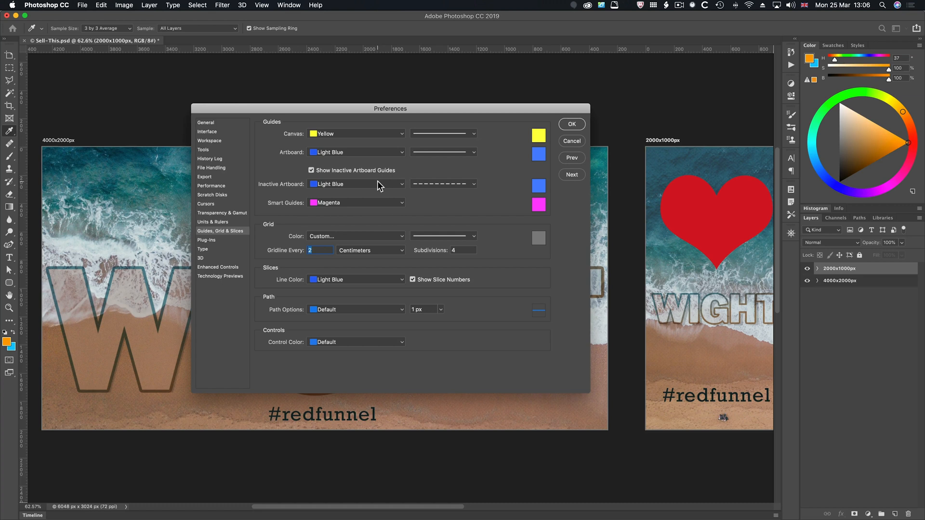
pyautogui.click(352, 184)
pyautogui.click(354, 188)
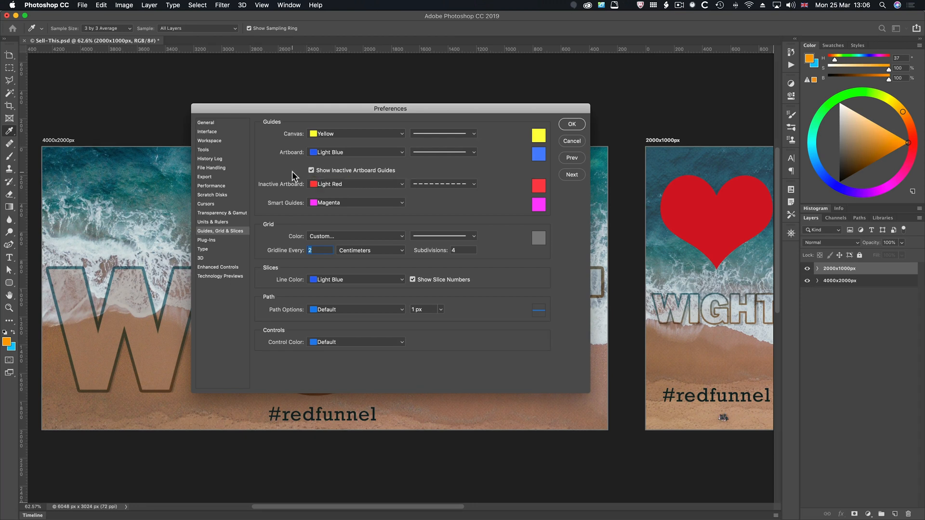
pyautogui.click(565, 124)
# - Activate the 4000x2000px artboard and add two vertical guides about 980 px and 1130 px from its left edge
pyautogui.click(58, 143)
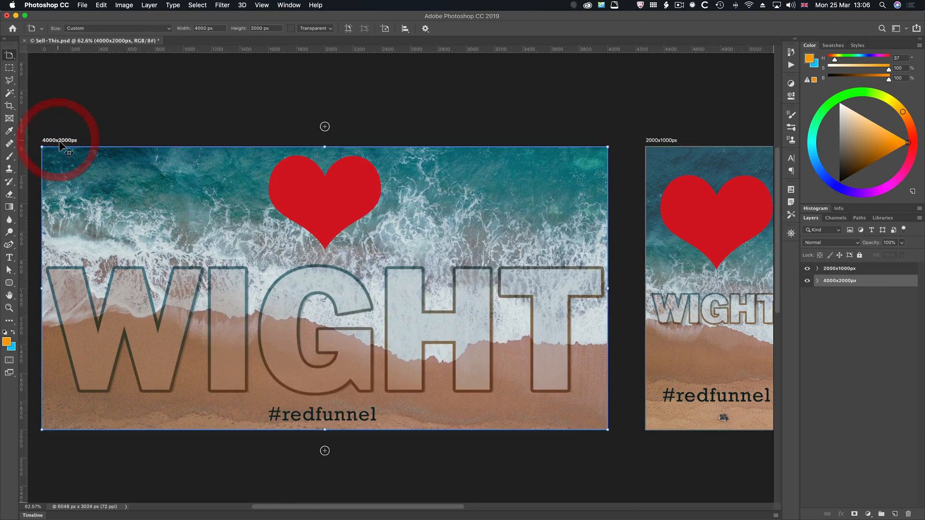
pyautogui.moveTo(22, 175); pyautogui.dragTo(180, 200)
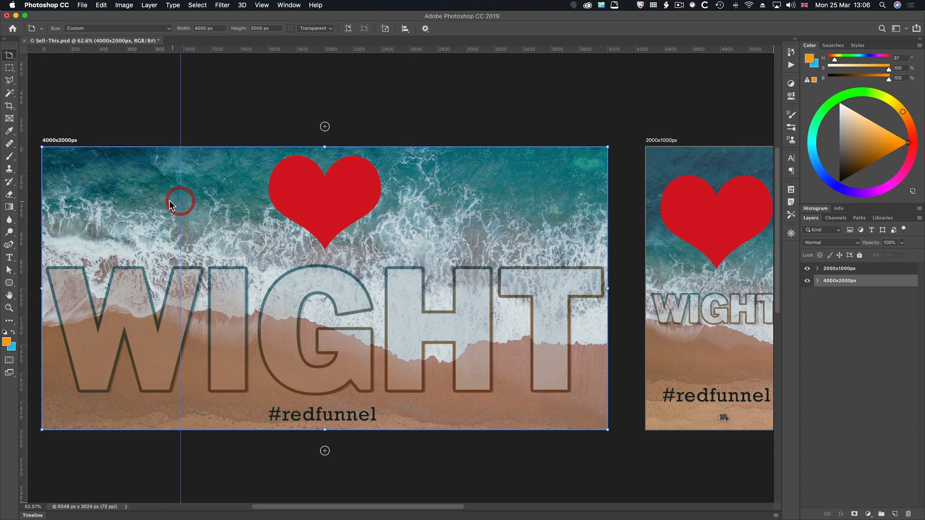
pyautogui.moveTo(24, 203); pyautogui.dragTo(202, 213)
# - Activate the 2000x1000px artboard, add a horizontal guide about 200 px below its top edge, and undo the added guides
pyautogui.click(664, 144)
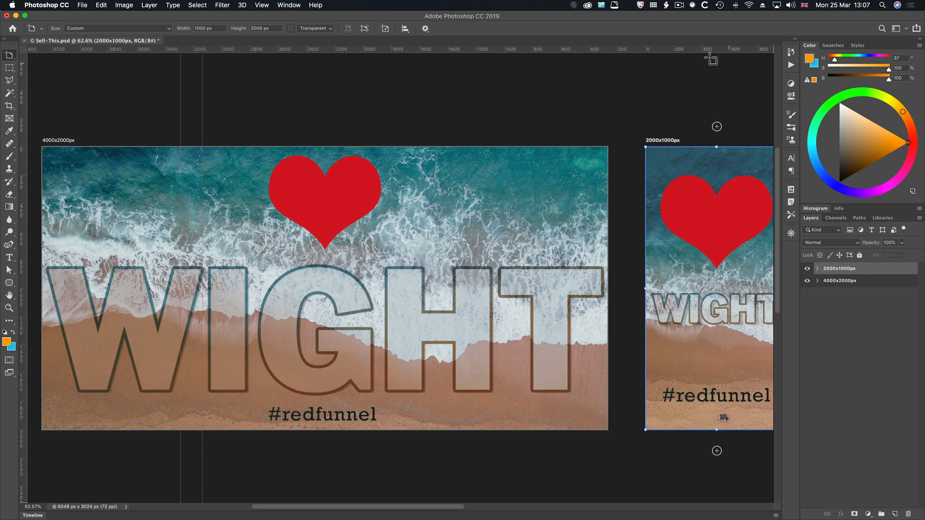
pyautogui.moveTo(697, 50); pyautogui.dragTo(699, 175)
pyautogui.press('super+z')
pyautogui.press('super+z')
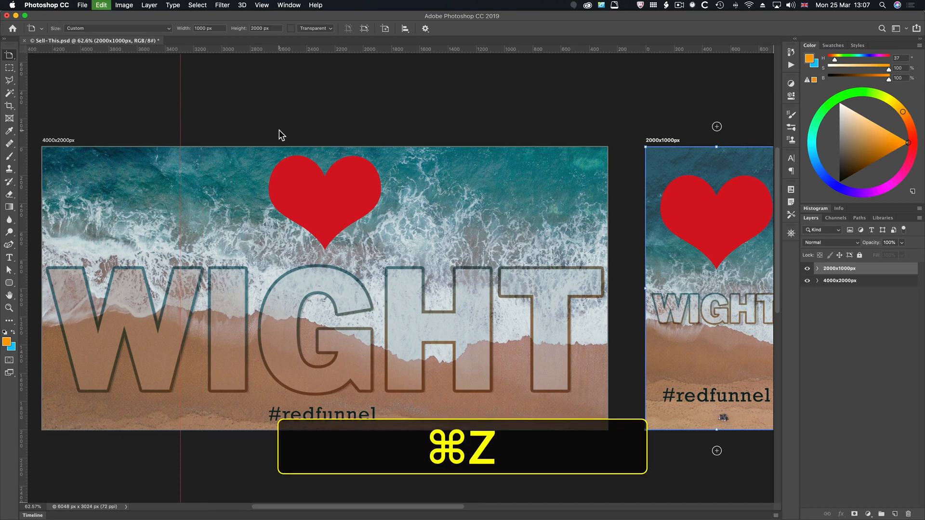
# - Look at the Show Inactive Artboard Guides option in the Guides, Grid & Slices preferences and close them without changes
pyautogui.press('i')
pyautogui.press('super+k')
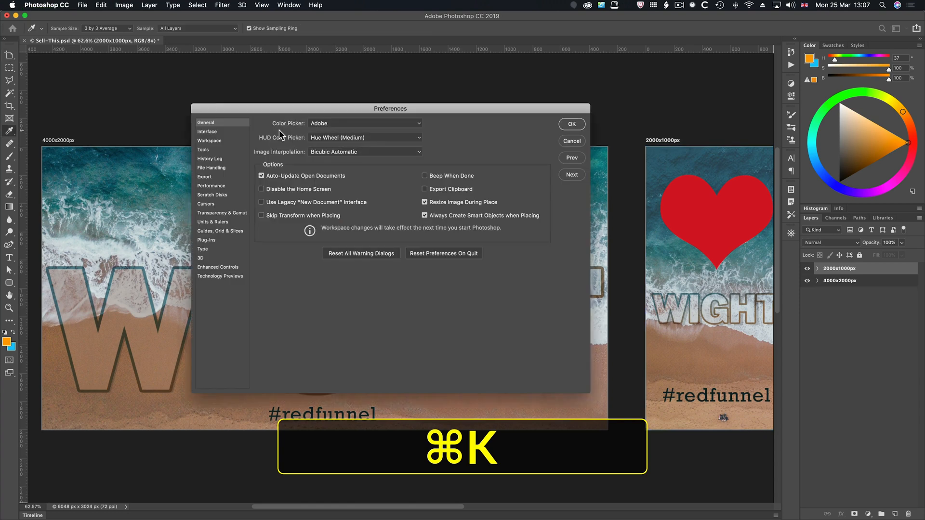
pyautogui.click(212, 231)
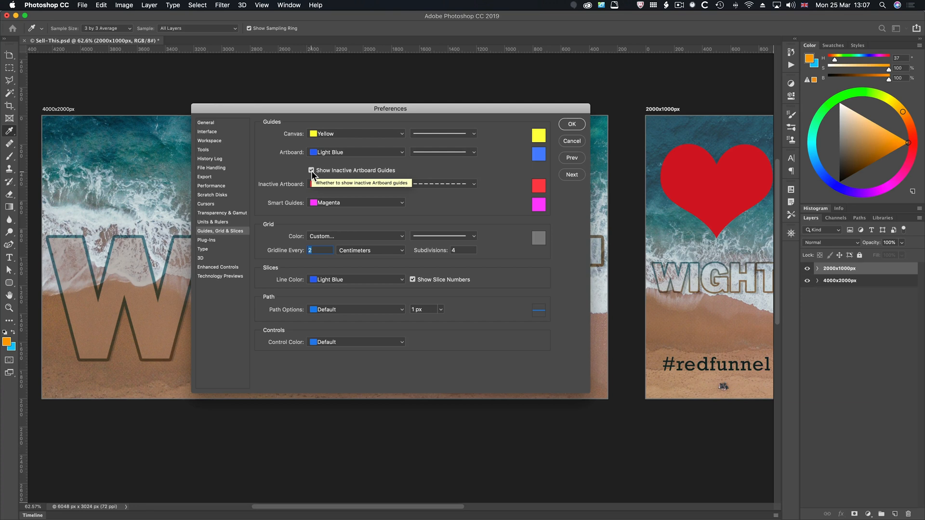
pyautogui.click(574, 142)
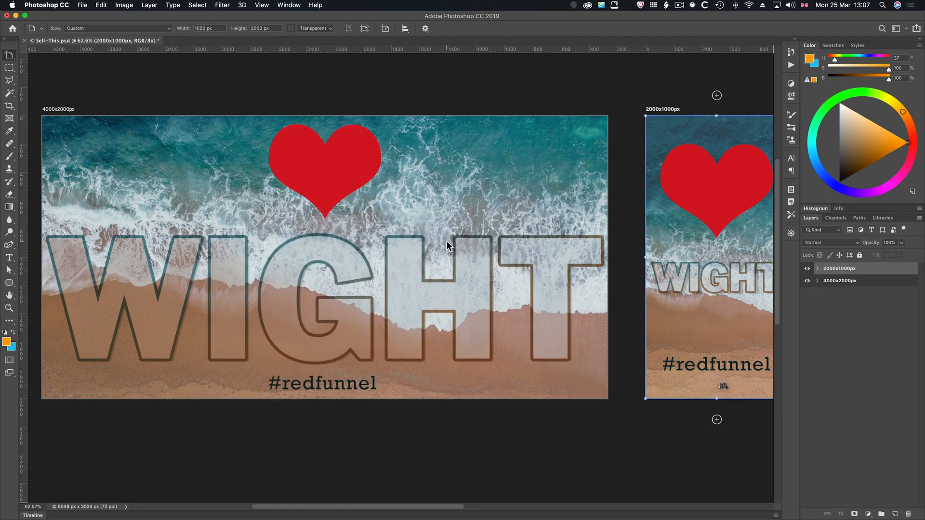
# - Fit the artboards in the document window and zoom in on the 2000x1000px artboard from its layer entry
pyautogui.press('super')
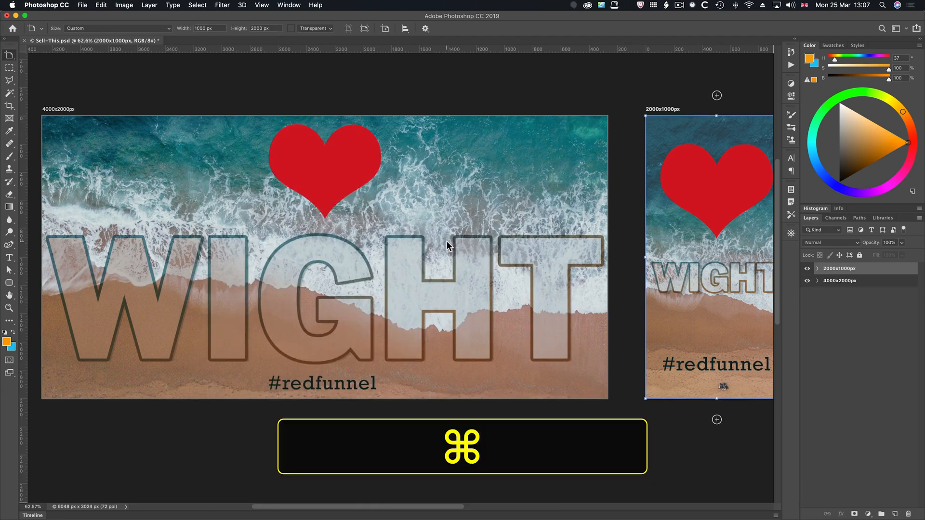
pyautogui.press('super+0')
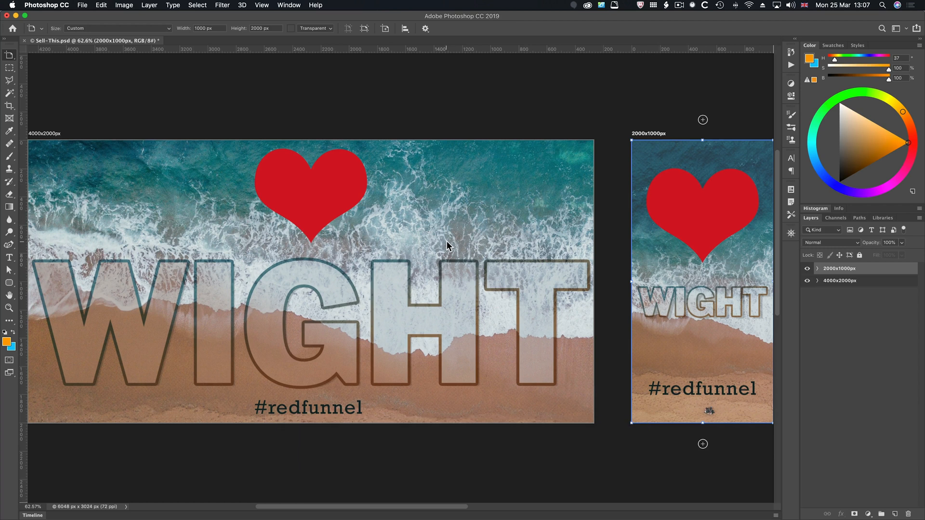
pyautogui.press('alt')
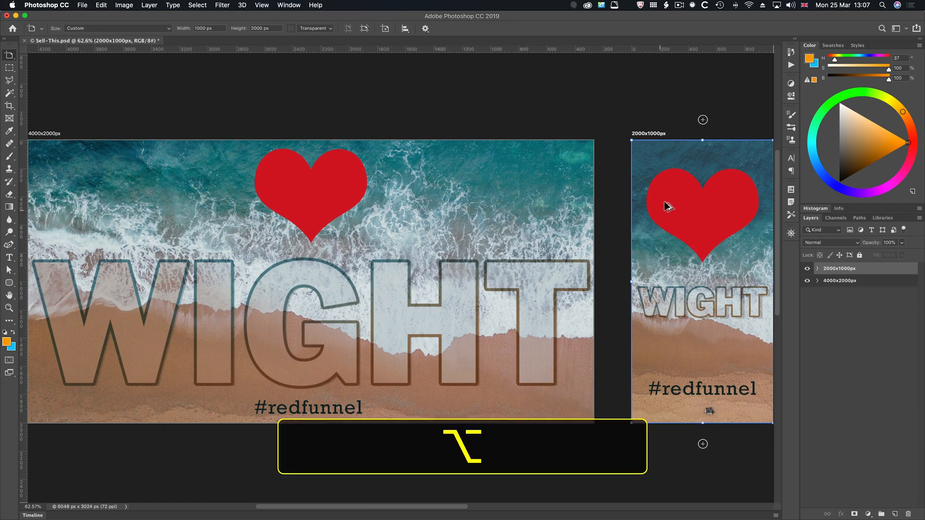
pyautogui.keyDown('alt'); pyautogui.click(837, 272); pyautogui.keyUp('alt')
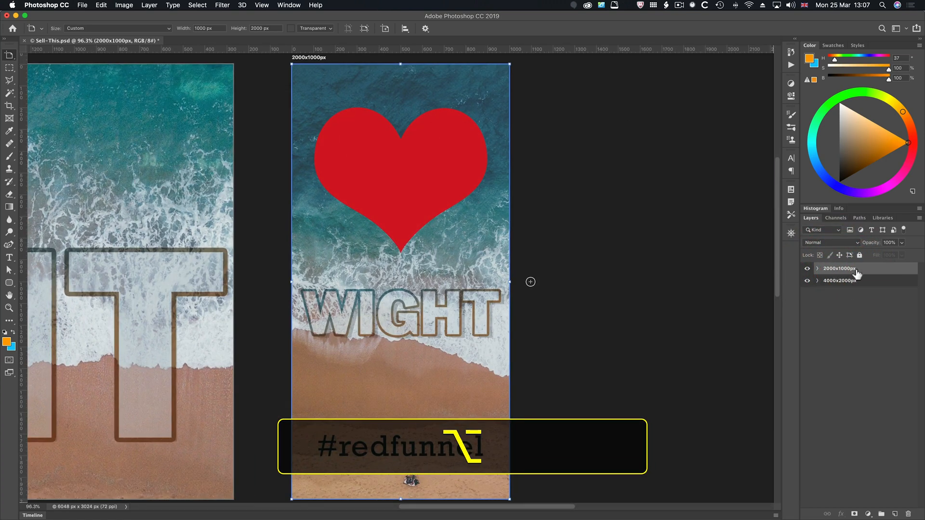
# - Review the 2000x1000px artboard's size, position, preset and background color settings in its properties
pyautogui.click(792, 97)
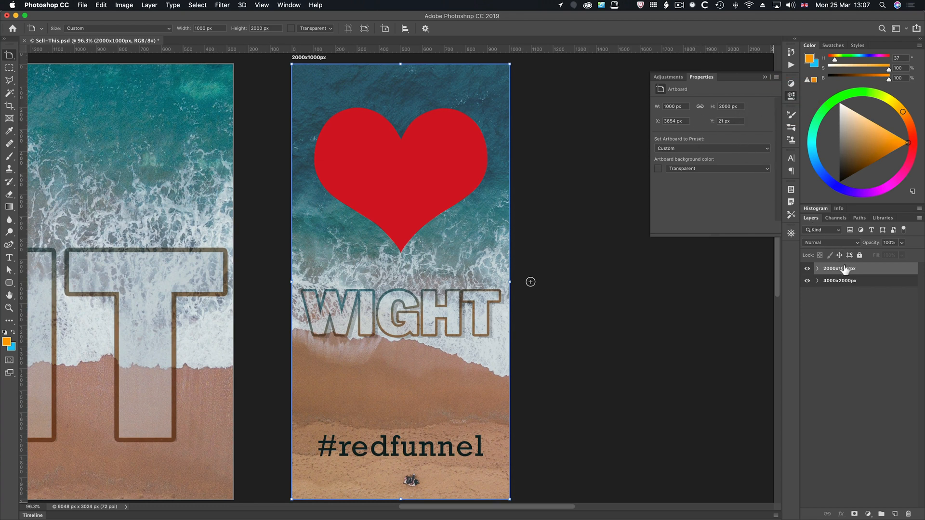
pyautogui.click(9, 58)
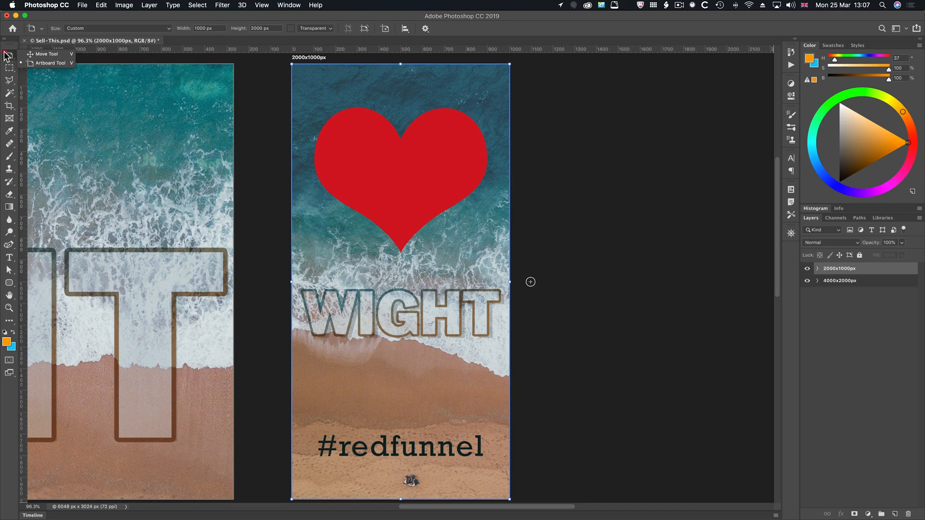
pyautogui.hscroll(1, 5, 55)
pyautogui.click(8, 56)
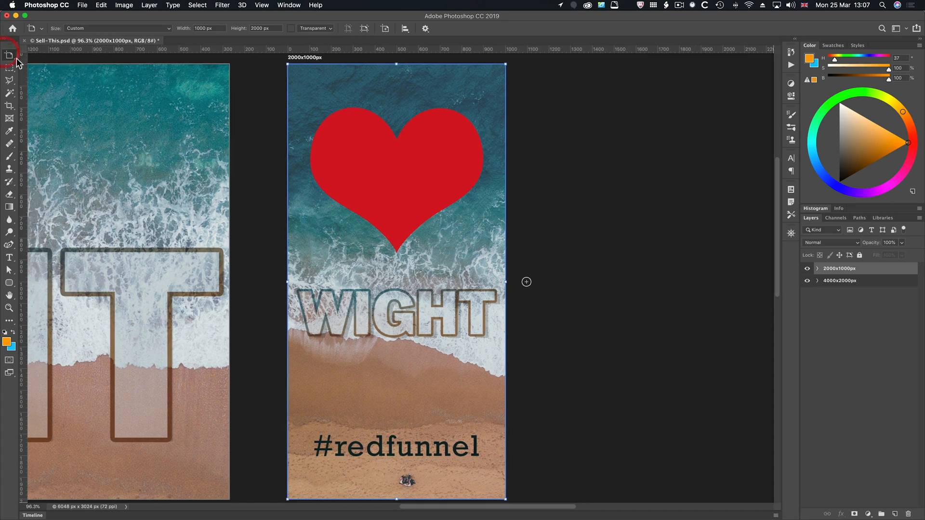
pyautogui.click(788, 96)
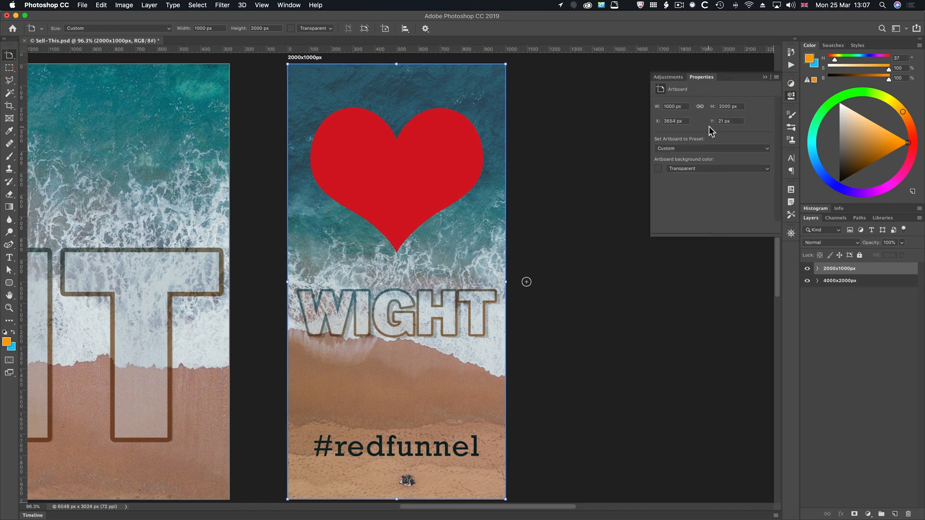
pyautogui.click(790, 96)
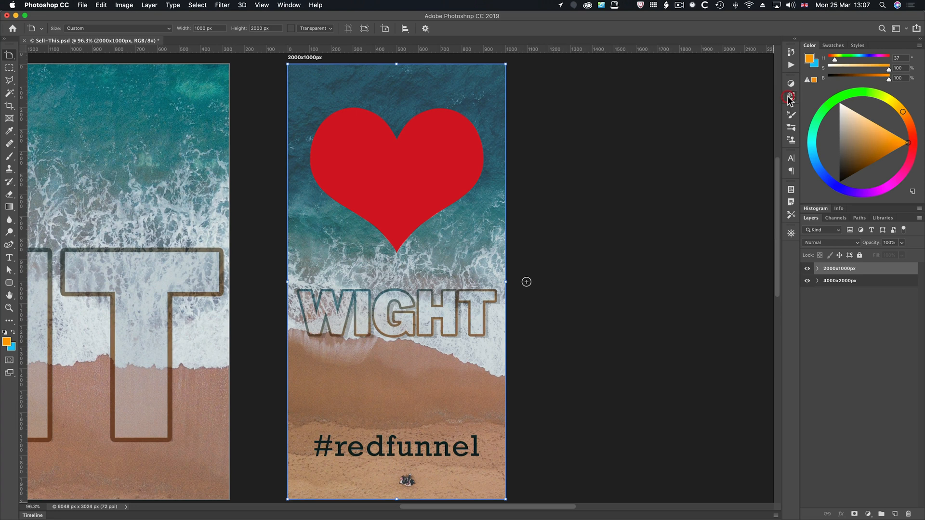
# - Switch to the Move tool and select the heart shape layer in the 2000x1000px artboard with transform controls hidden
pyautogui.click(10, 57)
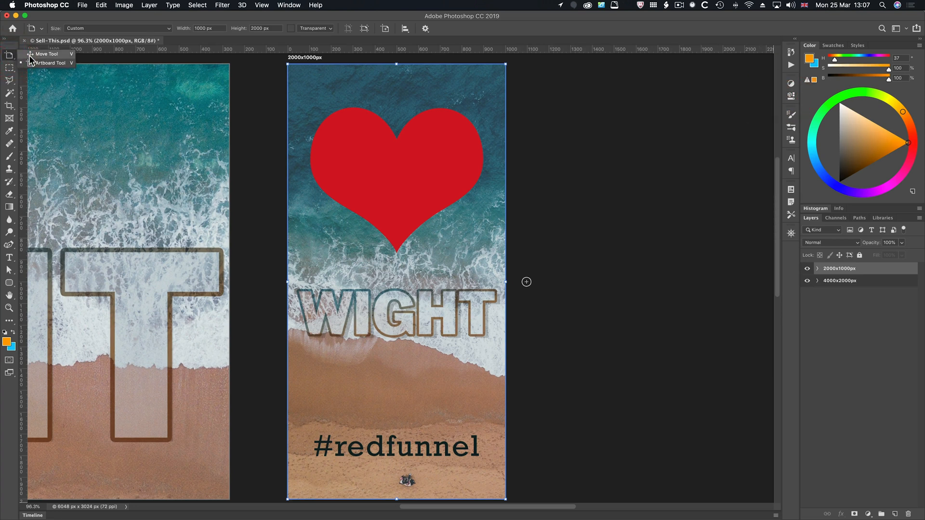
pyautogui.click(30, 55)
pyautogui.click(576, 124)
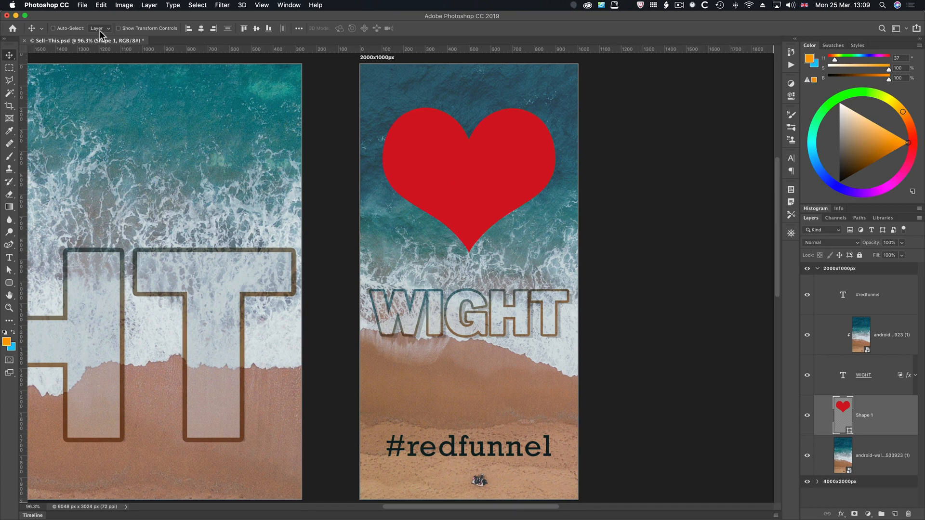
# - Turn on Show Transform Controls for the heart shape layer in the 2000x1000px artboard
pyautogui.click(118, 29)
pyautogui.click(118, 29)
pyautogui.click(118, 28)
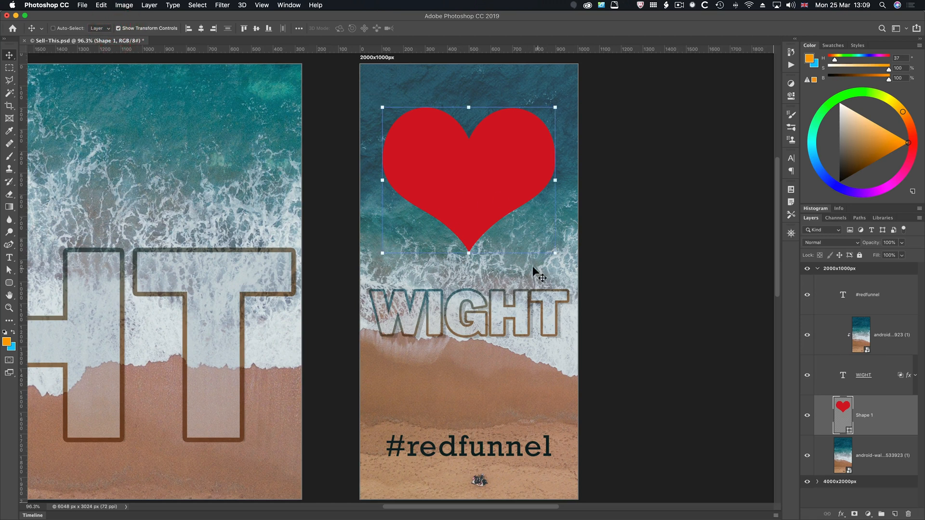
# - Look up the Free Transform command without applying it, and switch briefly to the marquee tool and back to the Move tool
pyautogui.click(101, 5)
pyautogui.moveTo(144, 218)
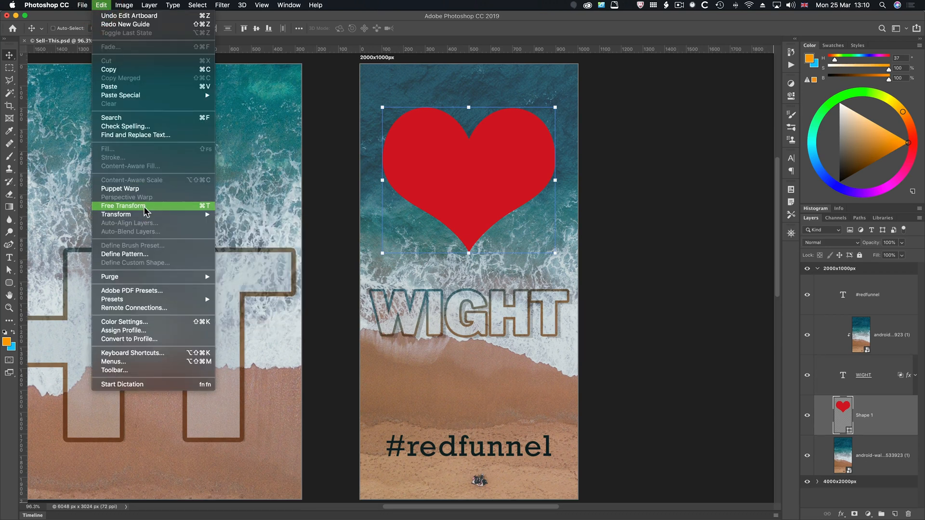
pyautogui.click(638, 71)
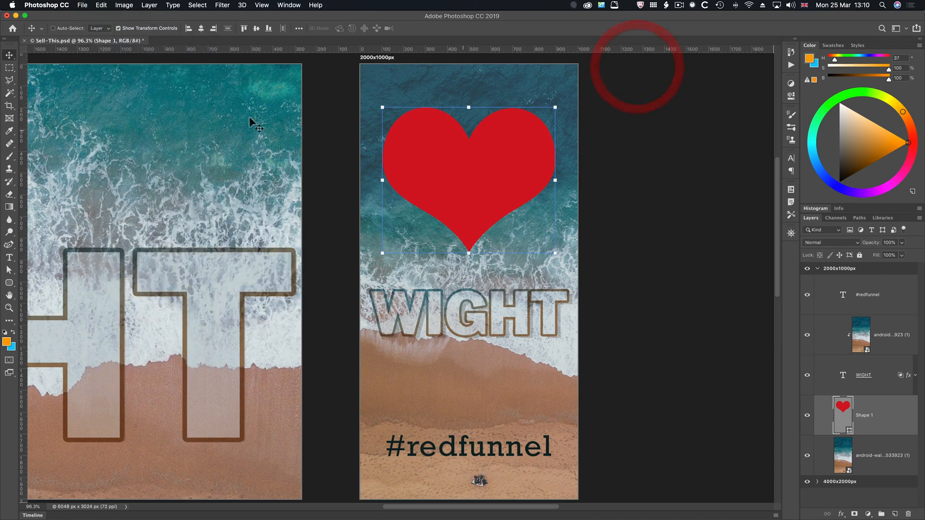
pyautogui.click(10, 67)
pyautogui.click(9, 54)
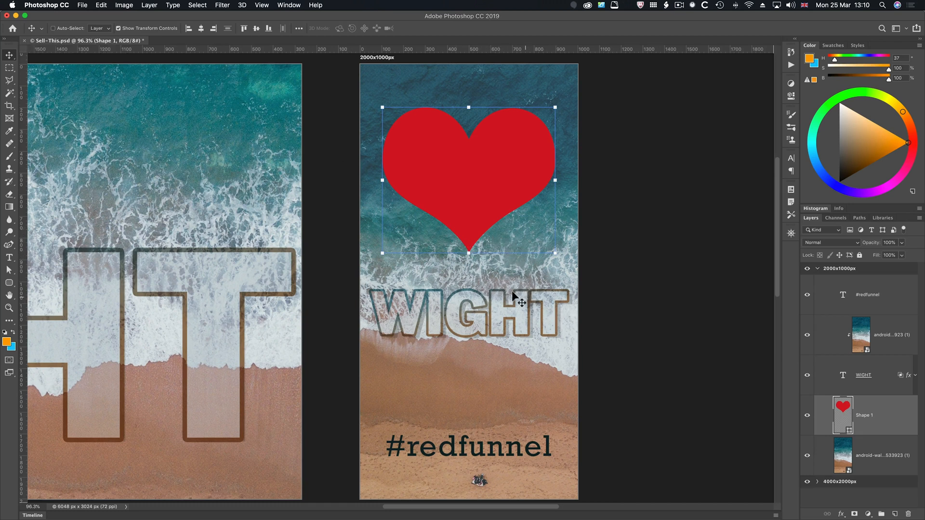
# - Temporarily auto-select layers on the canvas, picking the image clipped to the WIGHT text and the red heart shape
pyautogui.press('super')
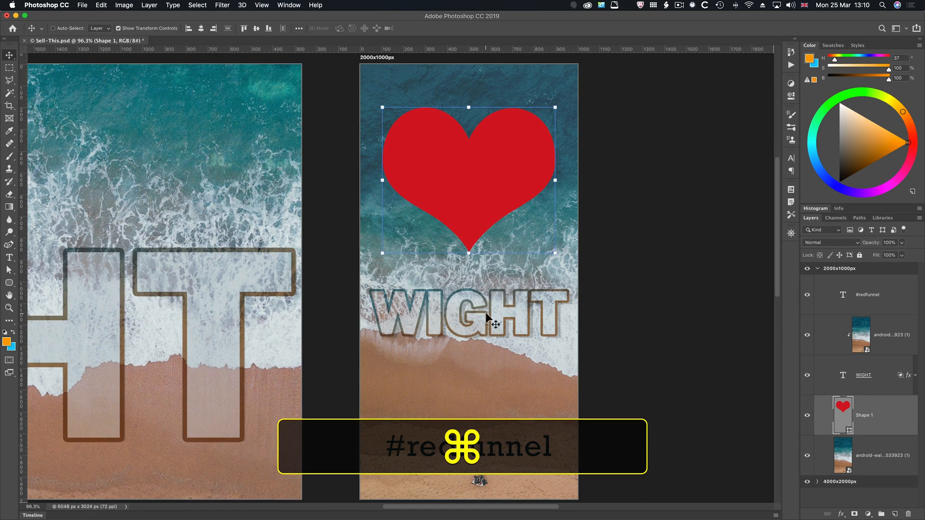
pyautogui.keyDown('super'); pyautogui.click(485, 313); pyautogui.keyUp('super')
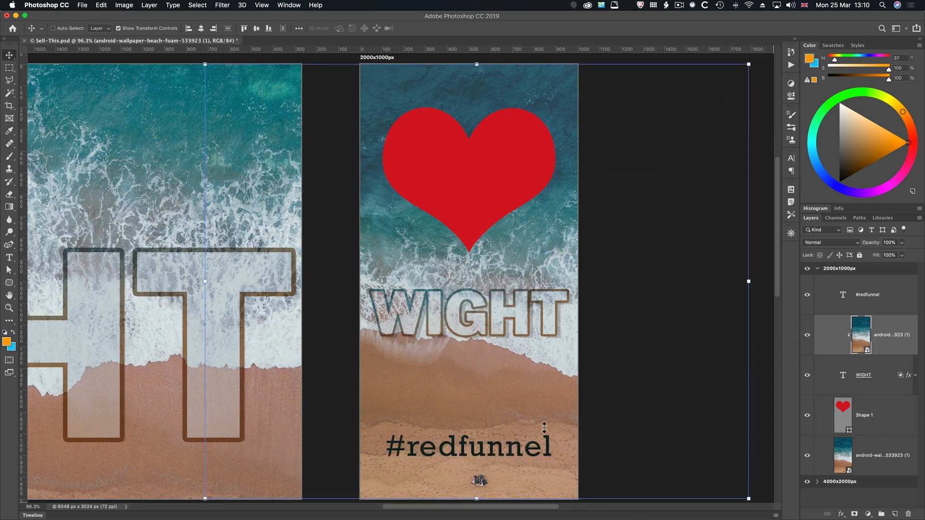
pyautogui.keyDown('super'); pyautogui.click(485, 214); pyautogui.keyUp('super')
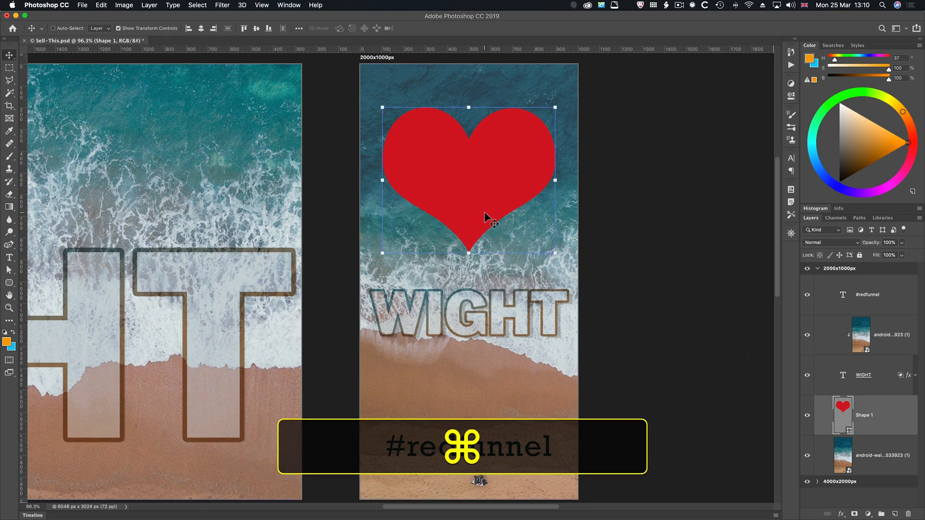